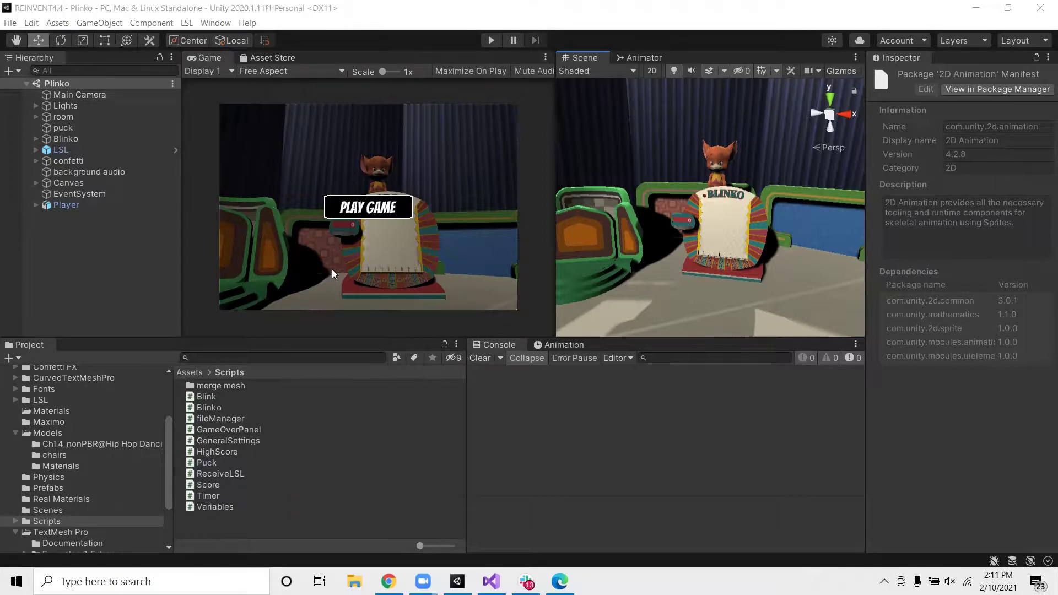
Step: Install the Unity Recorder 2.5.2 package from the Package Manager
left_click(212, 24)
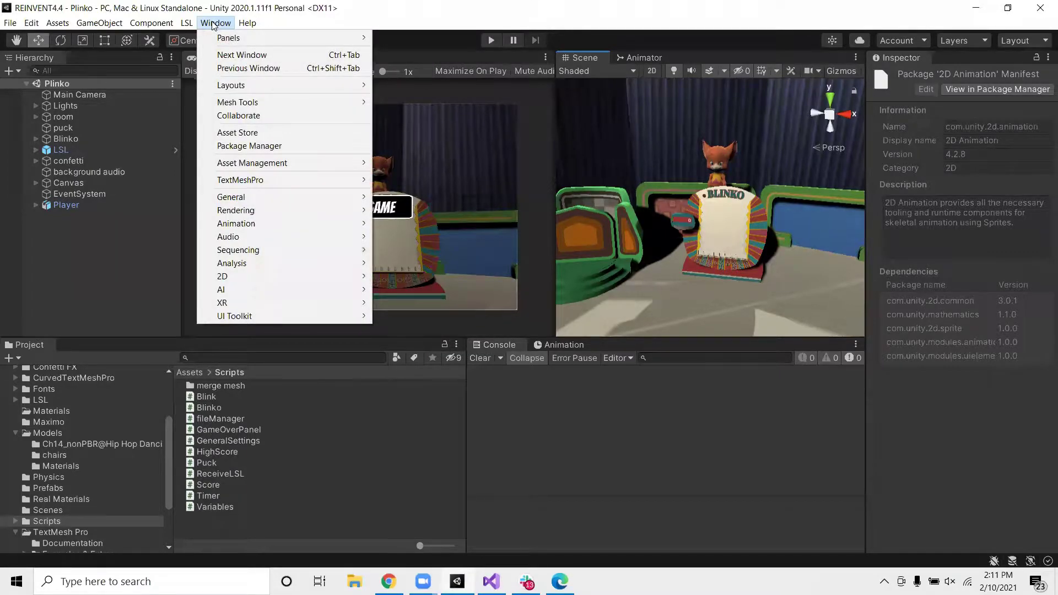
left_click(263, 146)
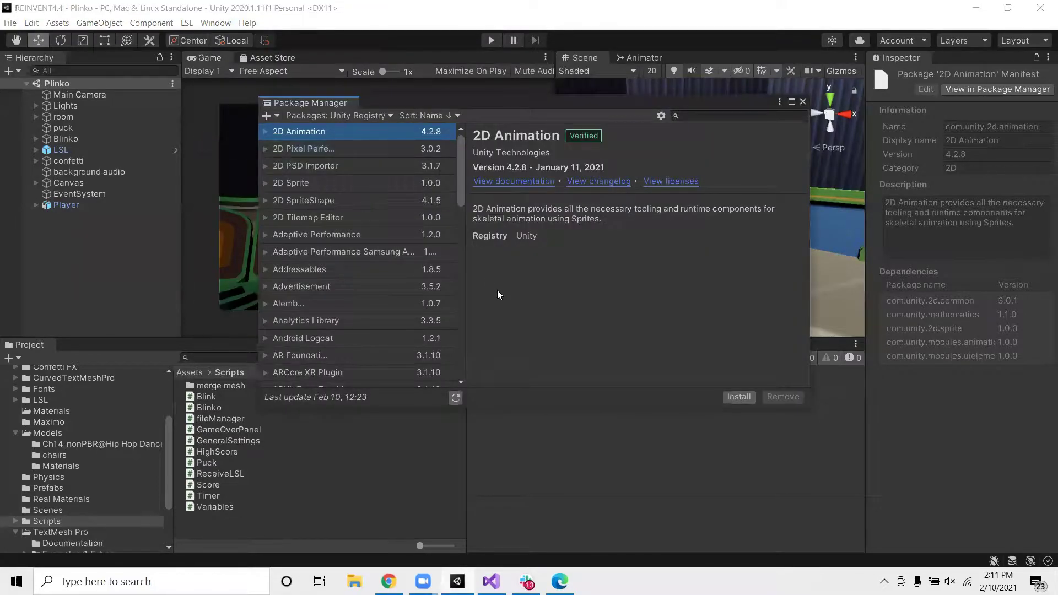
scroll(400, 243, "down", 15)
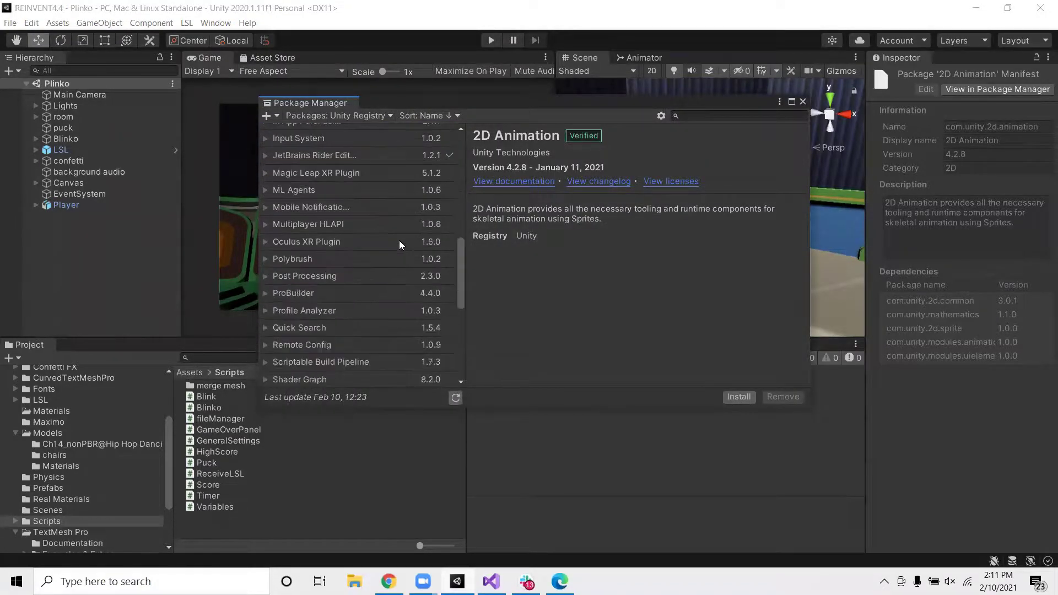
scroll(399, 242, "down", 5)
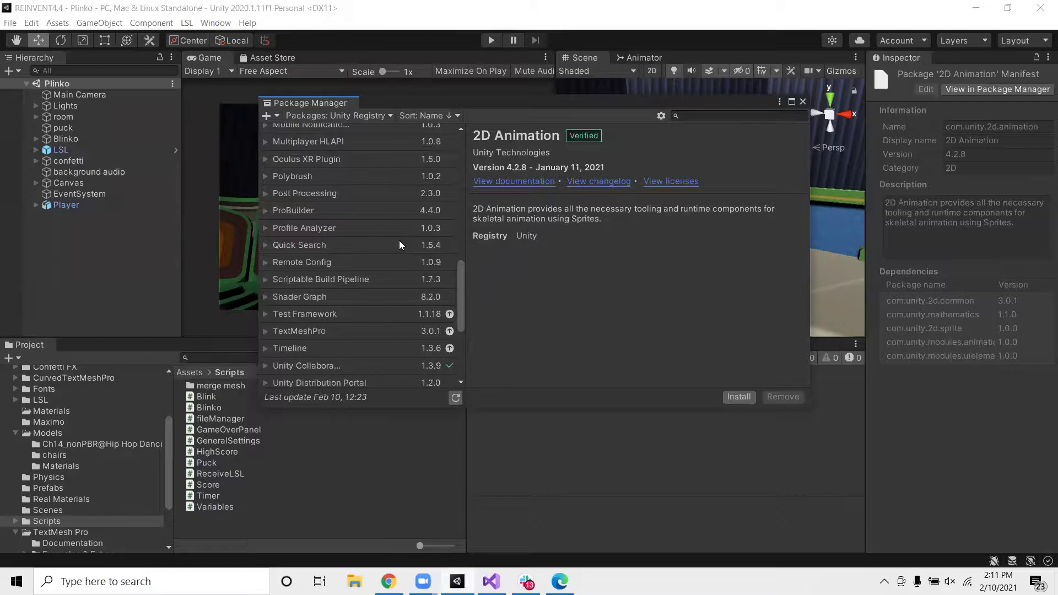
scroll(399, 245, "up", 5)
scroll(400, 245, "down", 12)
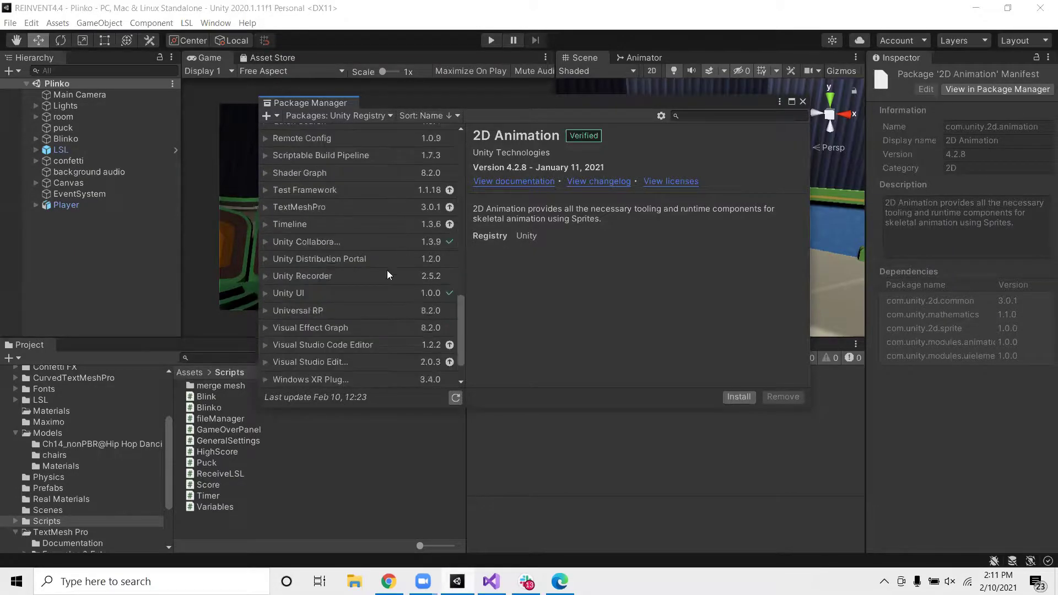
left_click(314, 276)
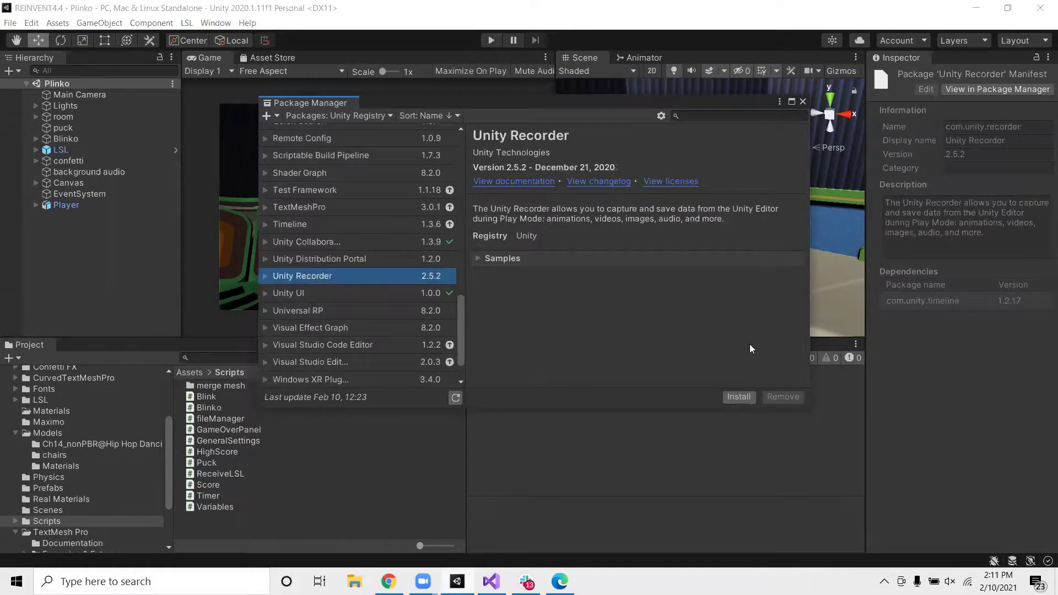
left_click(737, 398)
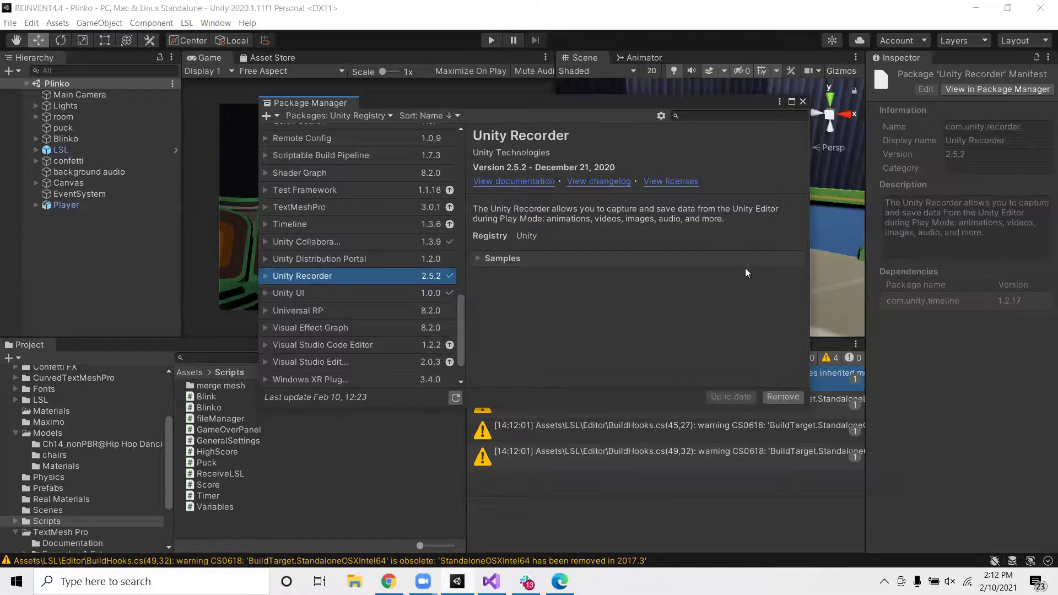
Step: Close Package Manager, open the Recorder Window, and dock it as a tab beside Console
left_click(798, 102)
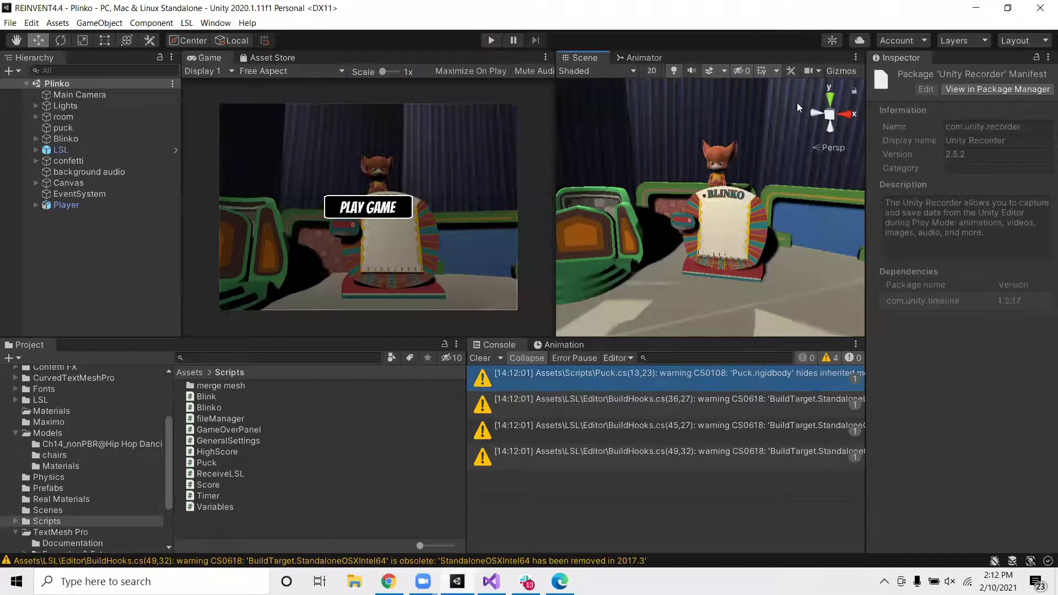
left_click(220, 24)
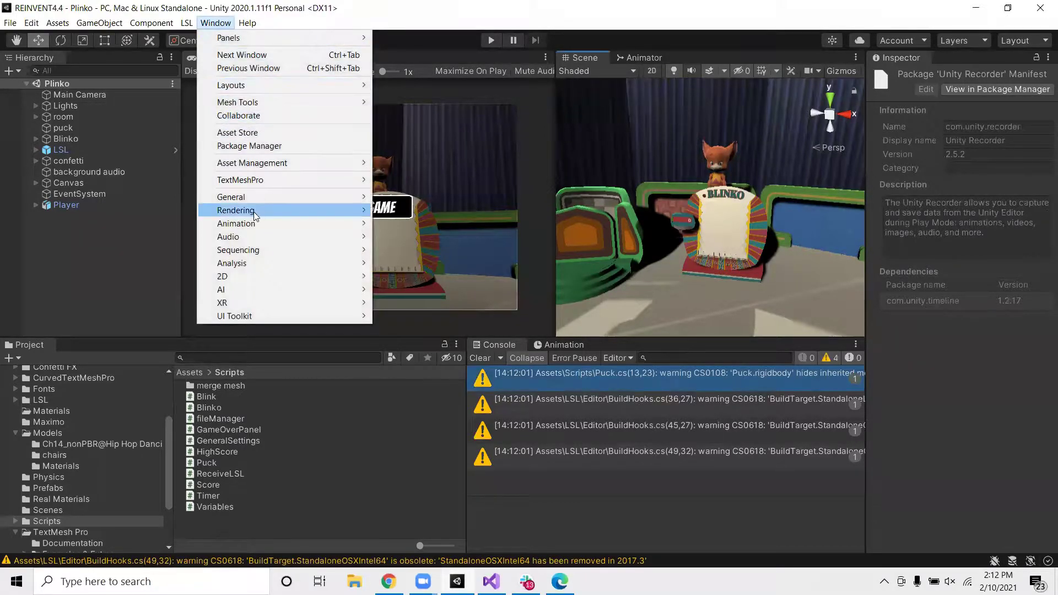
mouse_move(261, 196)
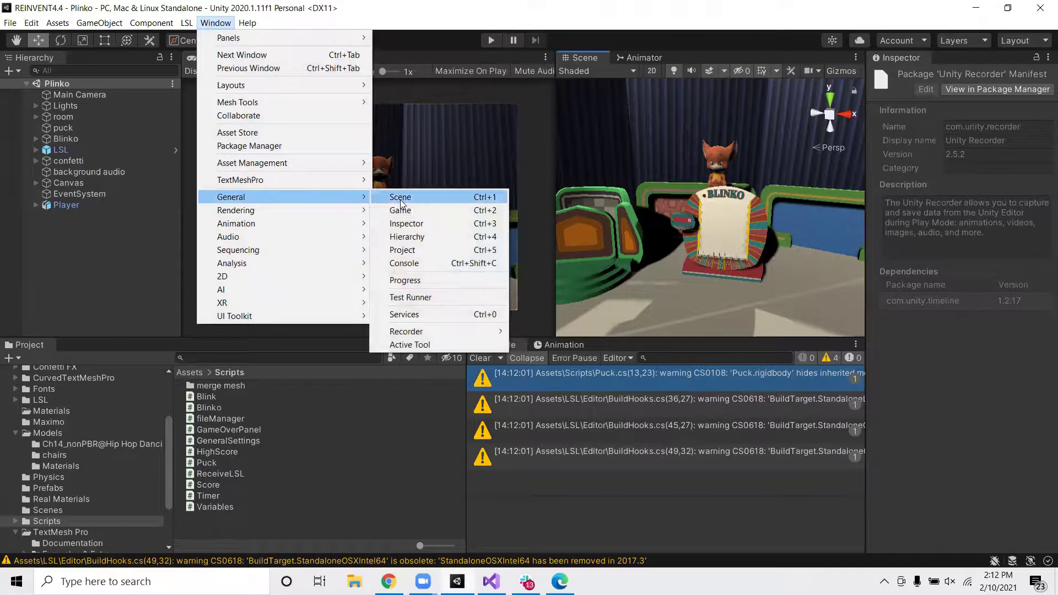
mouse_move(441, 332)
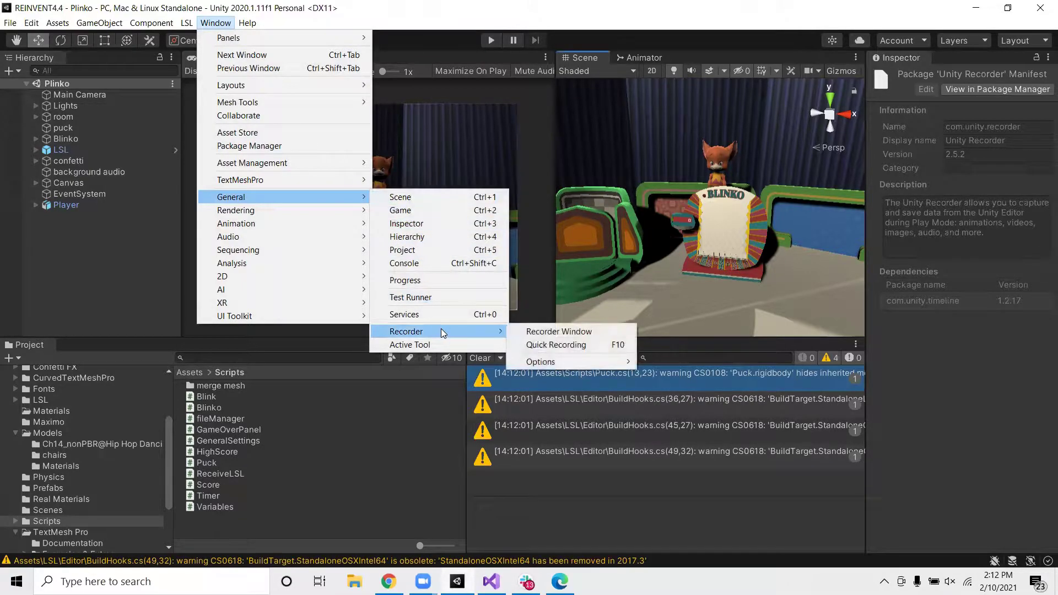
left_click(581, 334)
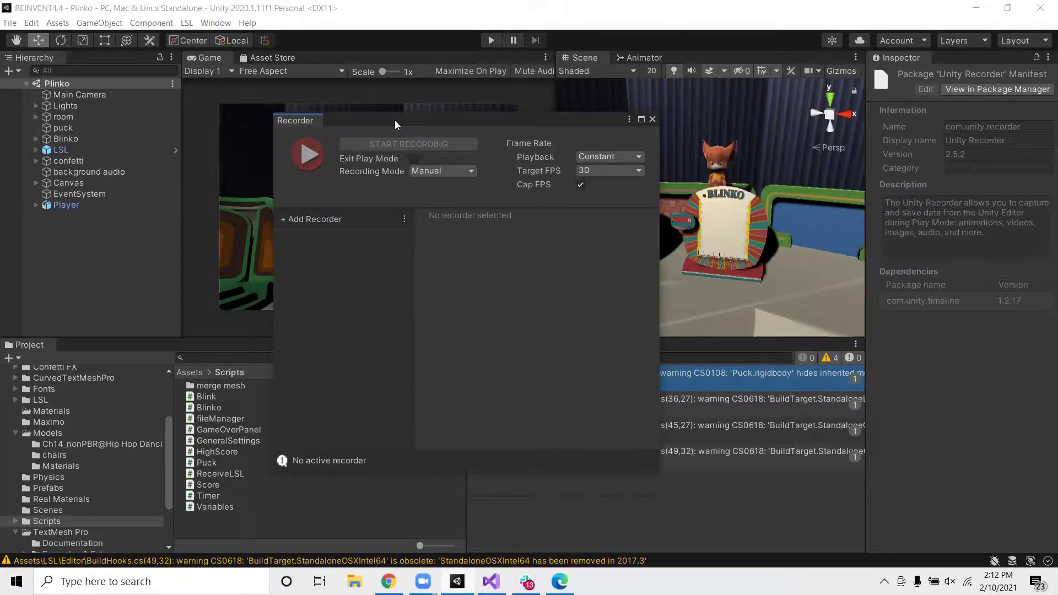
left_click_drag(289, 108, 709, 357)
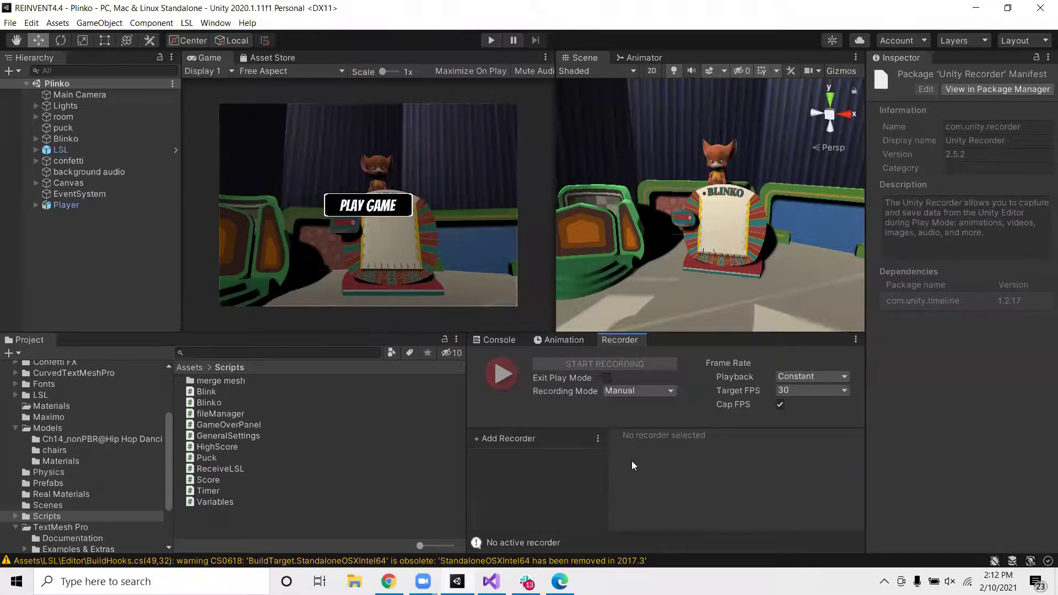
Step: Add a Movie recorder, which defaults to Game View, H.264 MP4, High quality
left_click(527, 438)
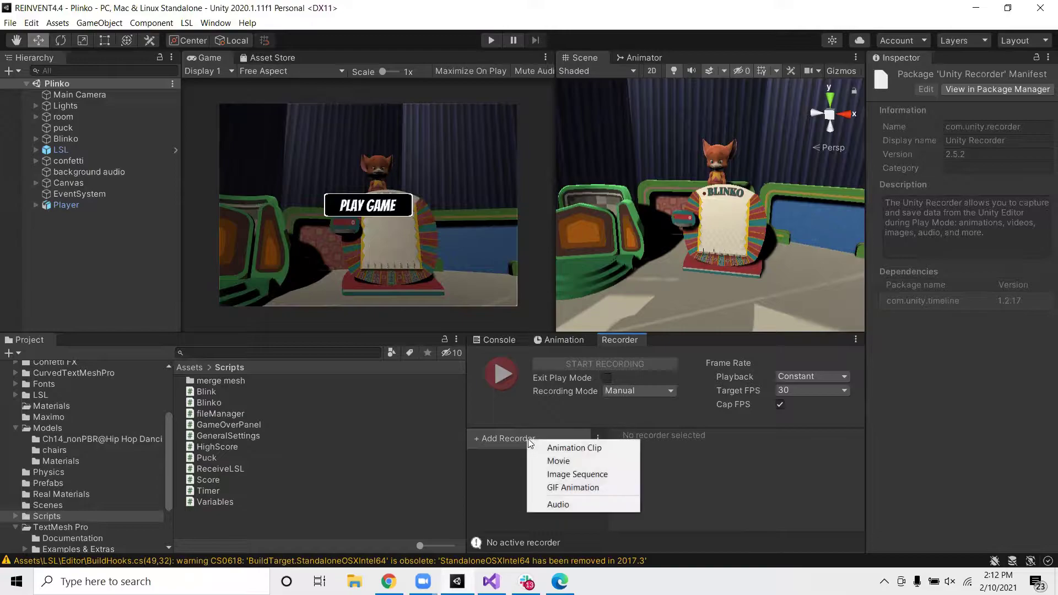
left_click(579, 462)
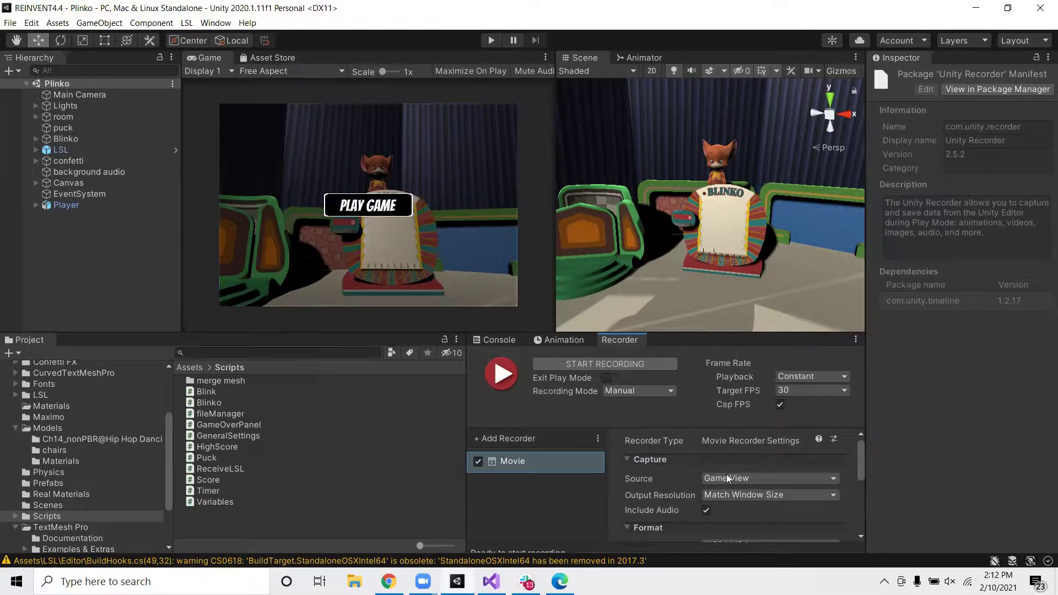
scroll(714, 486, "down", 2)
scroll(716, 486, "up", 2)
Step: Set the Movie recorder's source to 360 View, keeping MainCamera as the camera
left_click(742, 479)
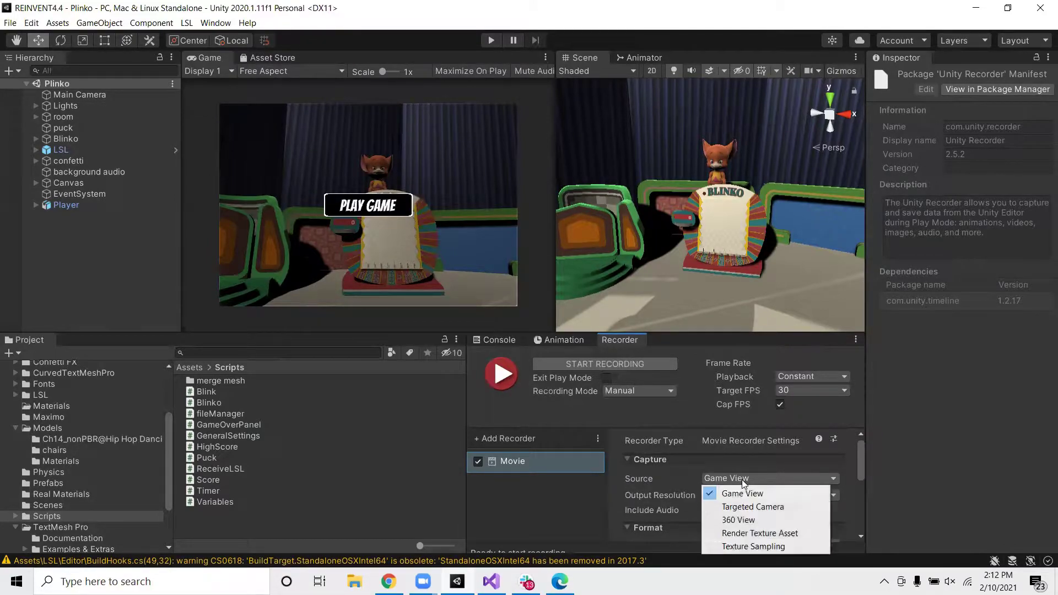
left_click(747, 518)
scroll(682, 473, "down", 2)
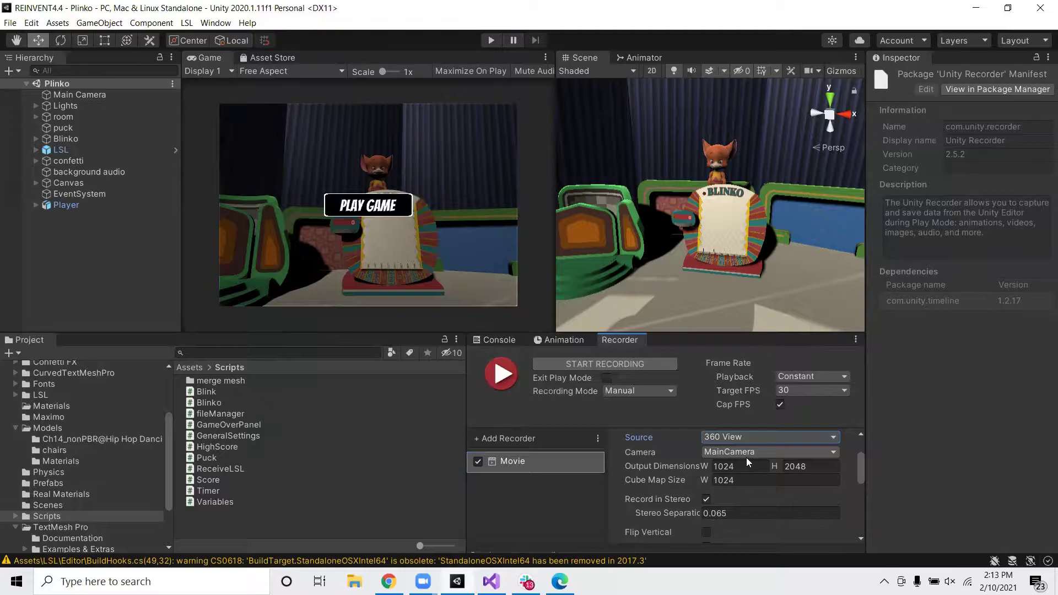
right_click(140, 268)
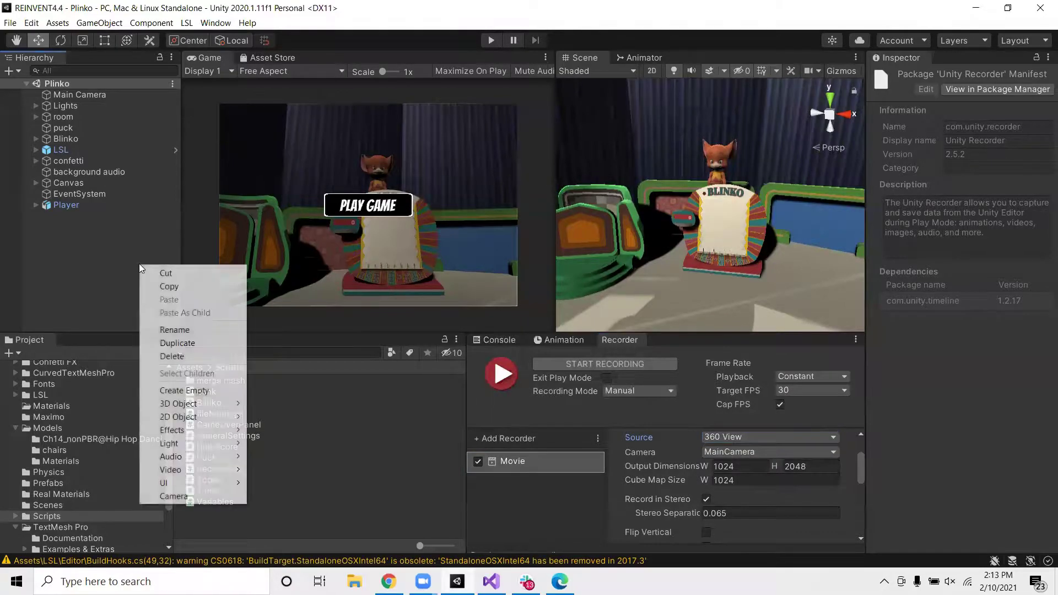
left_click(784, 452)
left_click(784, 452)
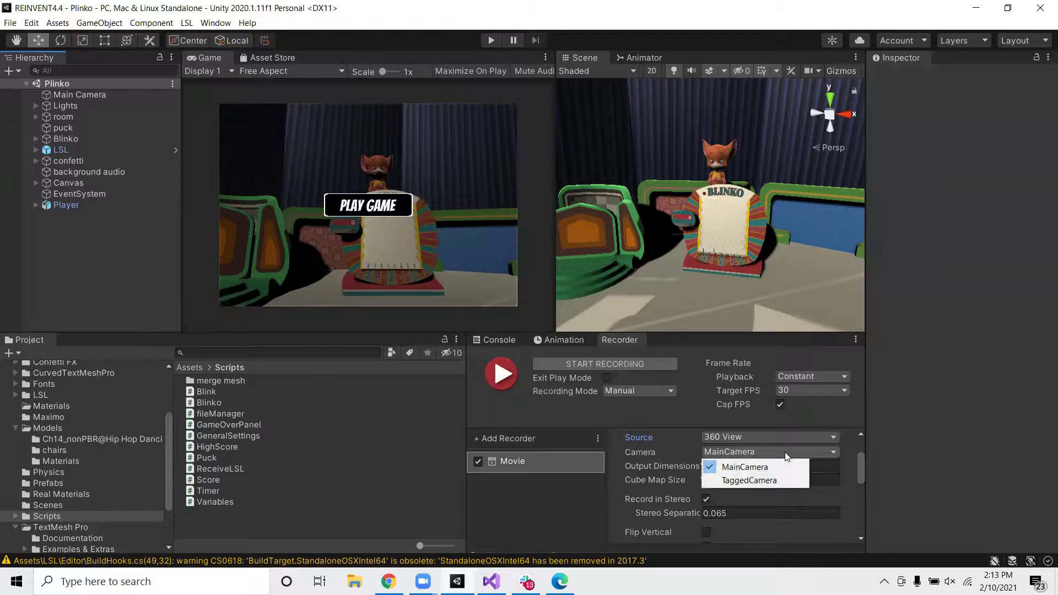
left_click(786, 452)
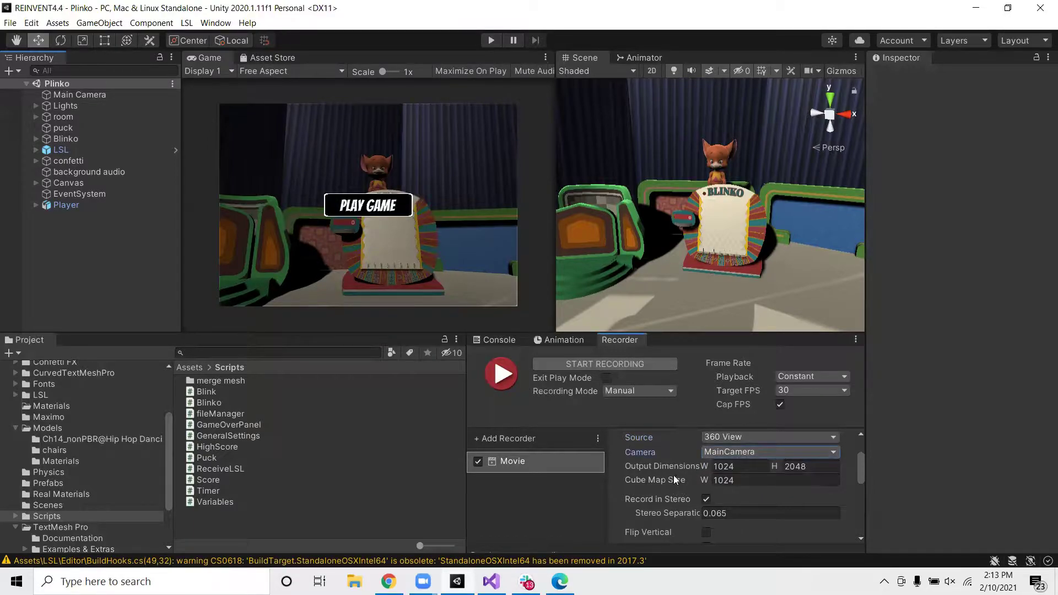
Step: Set the output width to 4096 and the cube map size to 2048
left_click(743, 469)
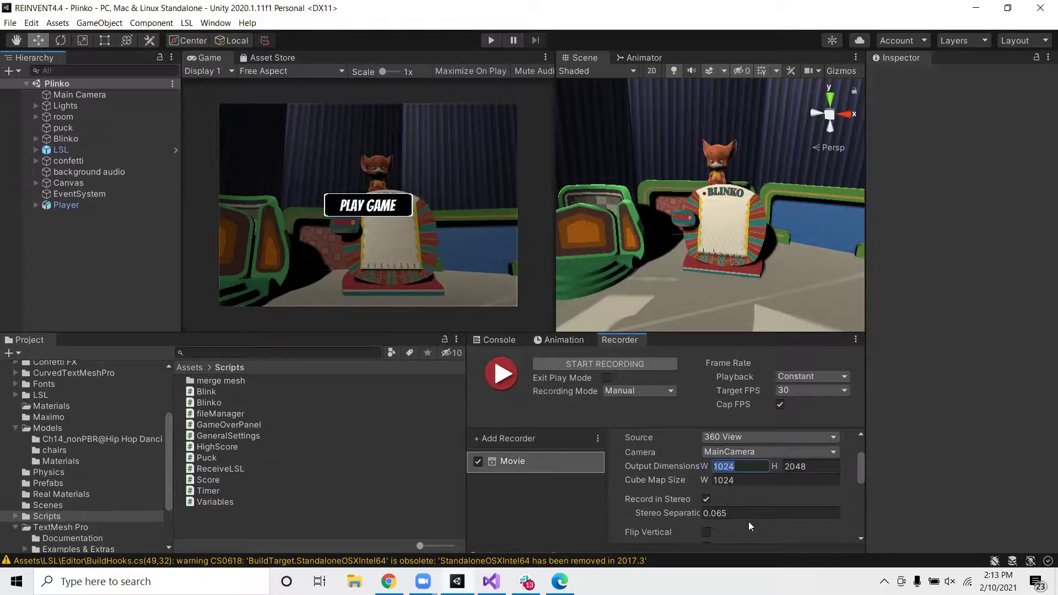
type("4096")
left_click(812, 467)
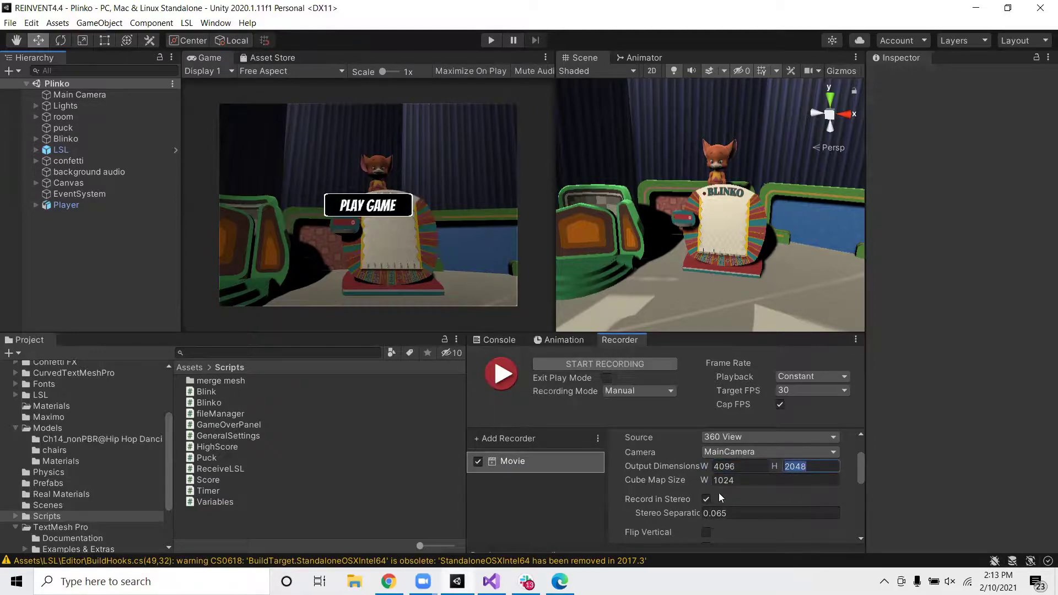
left_click(739, 481)
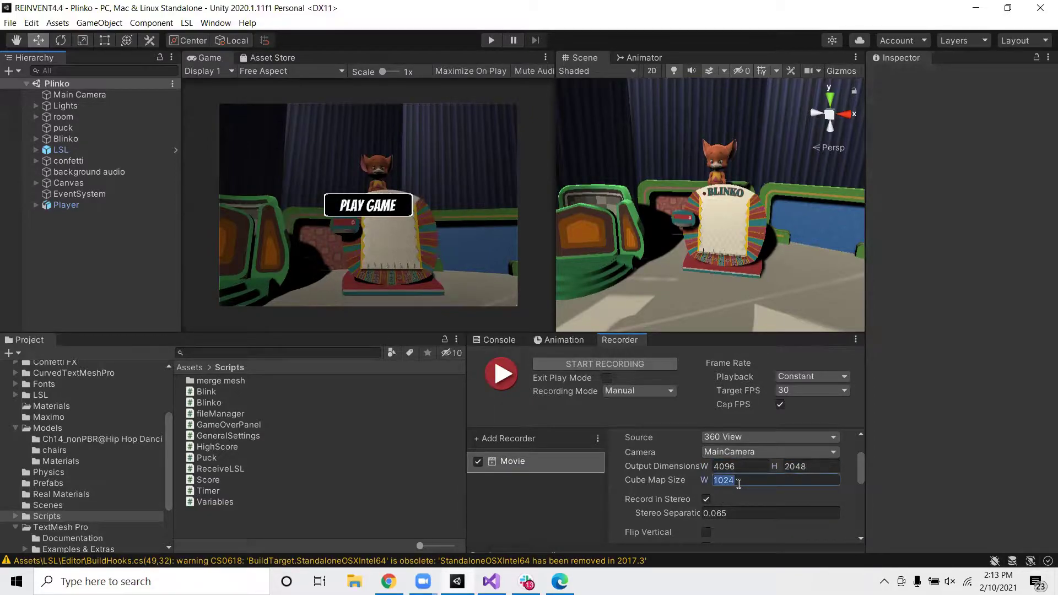
type("20")
type("78")
key("BackSpace")
key("BackSpace")
type("48")
scroll(743, 479, "down", 2)
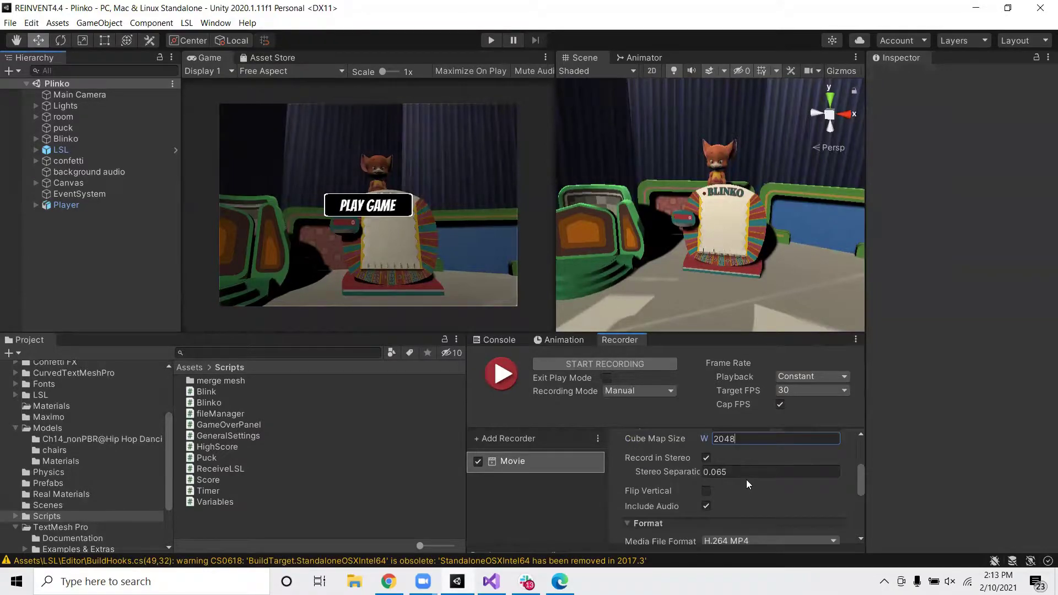
Step: Turn off stereo recording for the Movie recorder
left_click(705, 458)
scroll(750, 463, "down", 2)
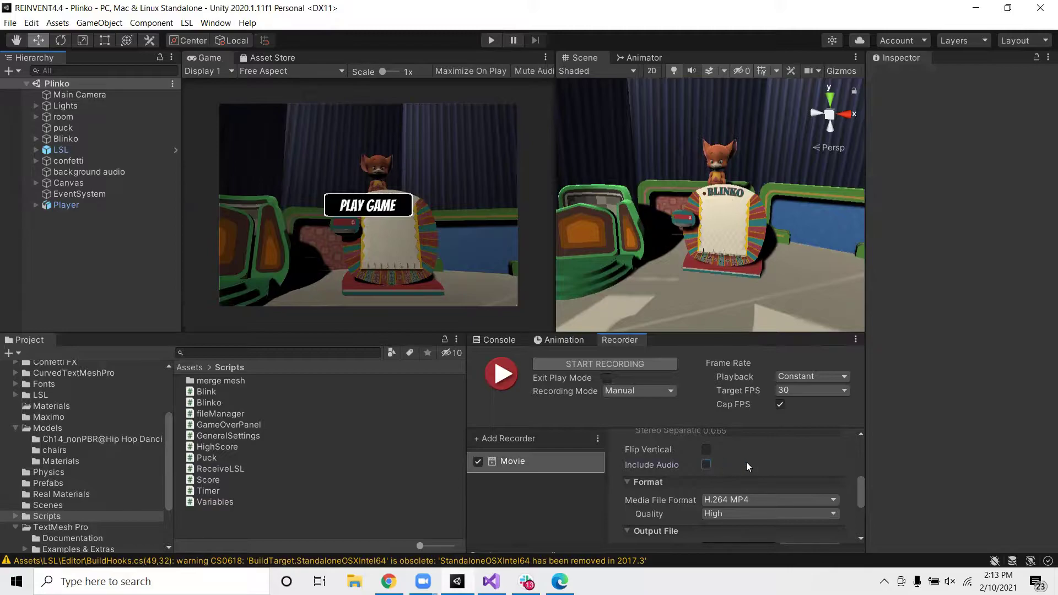
scroll(751, 462, "down", 2)
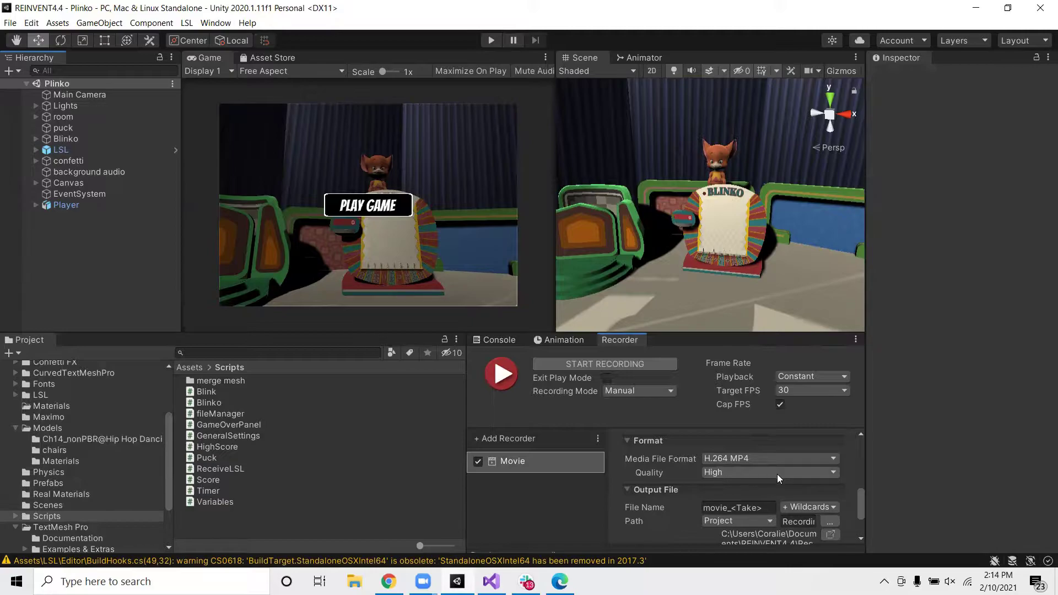
scroll(718, 466, "down", 2)
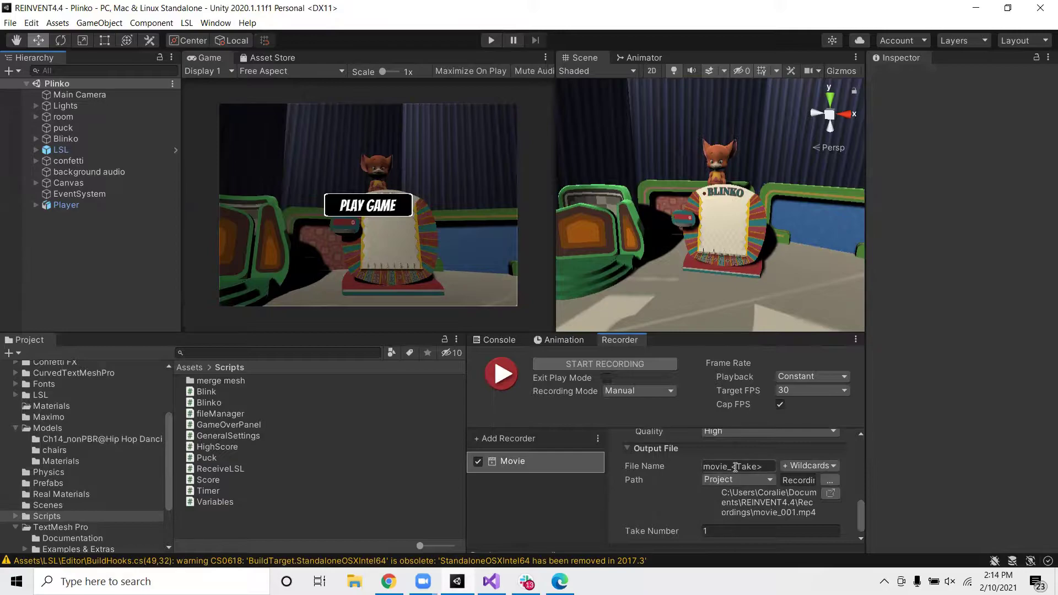
Step: Name the output file demovideo, keeping the Recordings folder as the save location
left_click(726, 467)
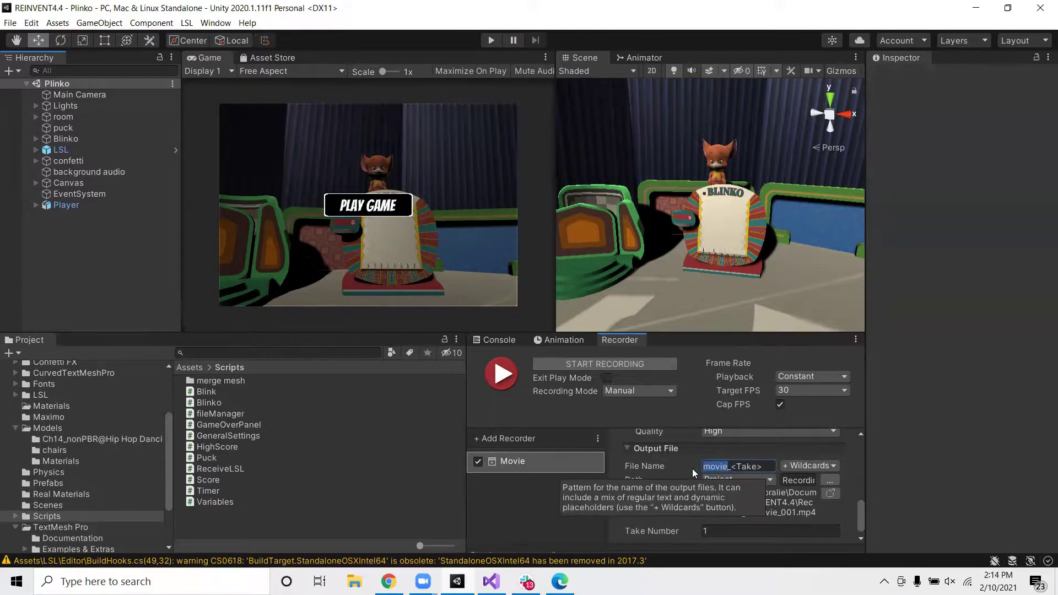
type("demovideo")
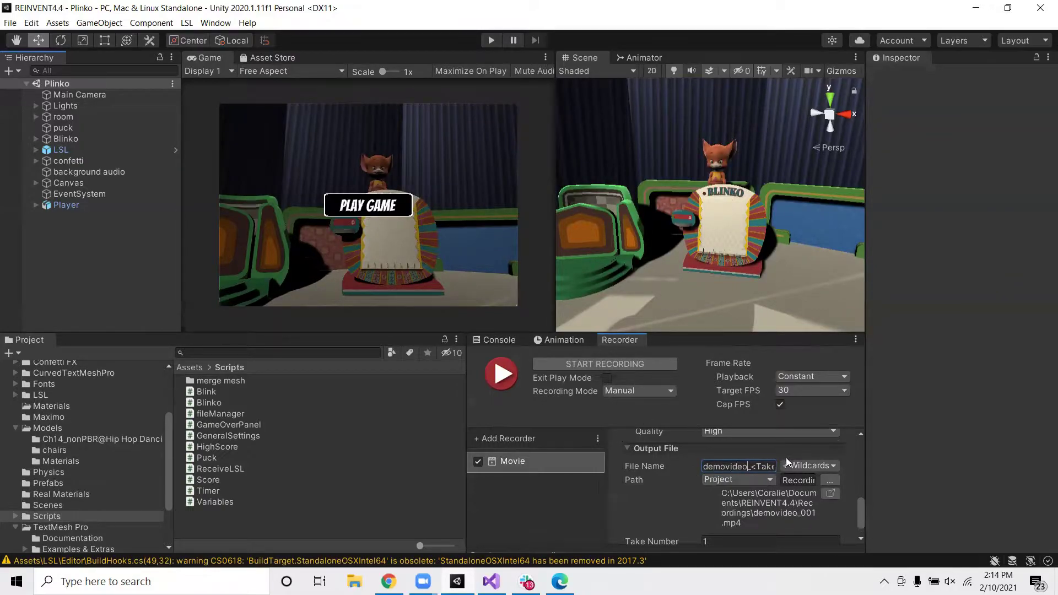
left_click(832, 479)
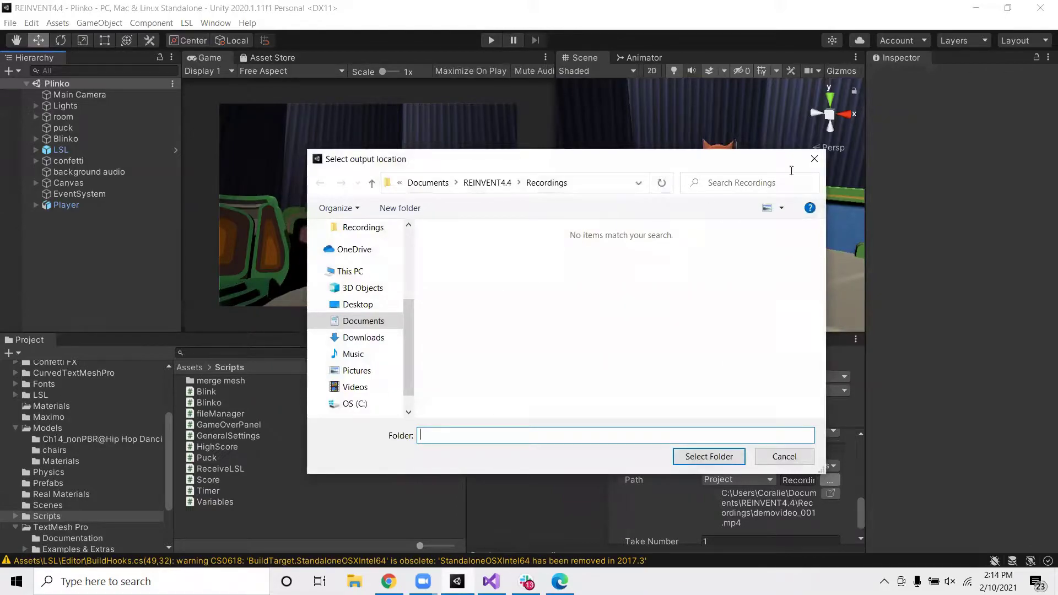
left_click(814, 158)
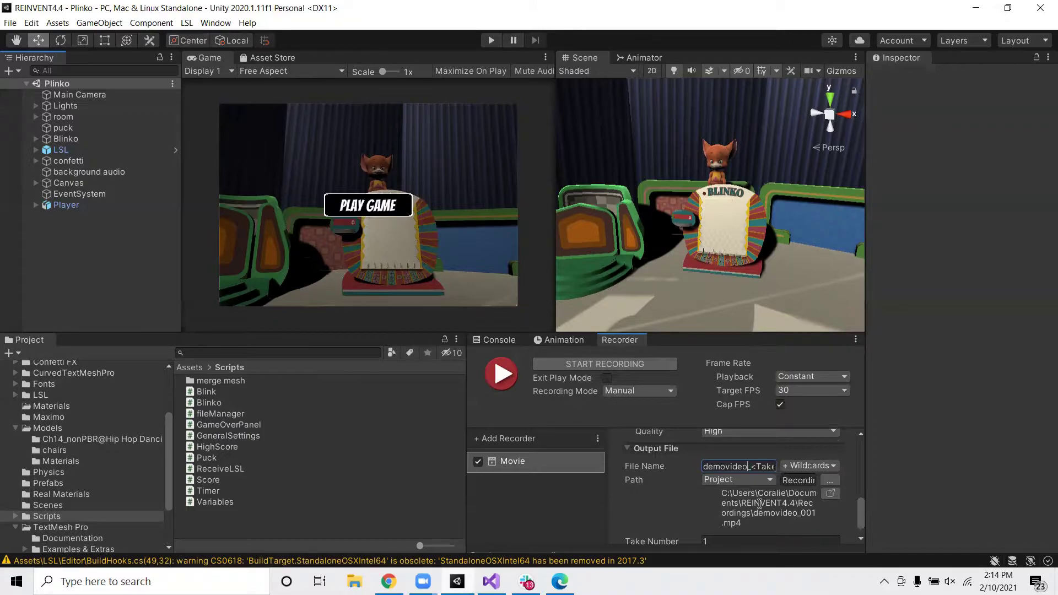
scroll(759, 504, "up", 5)
scroll(761, 504, "up", 3)
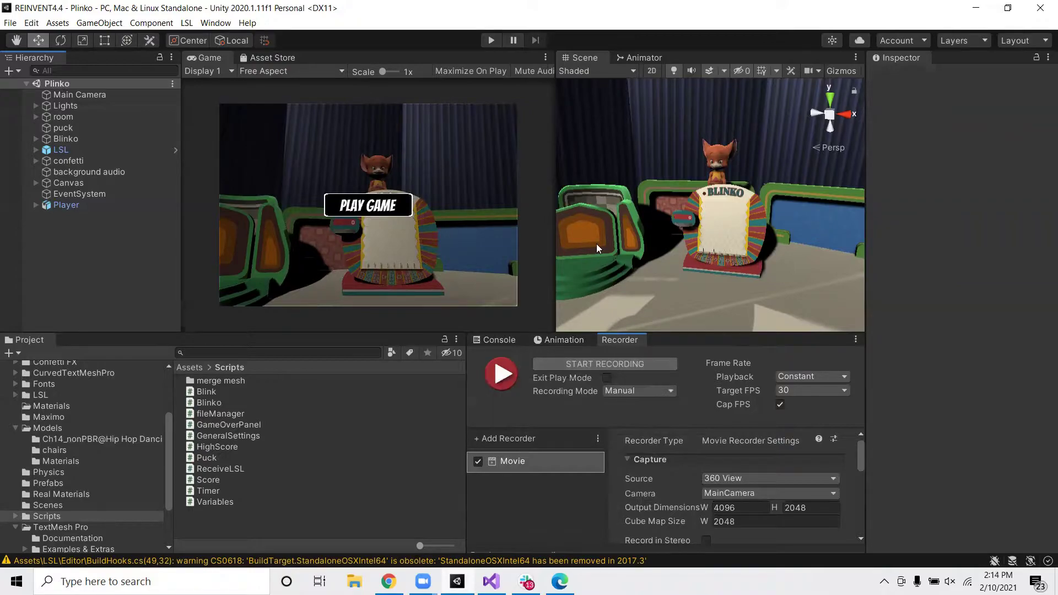
Step: In play mode, record a Plinko round with START and STOP RECORDING, then exit play mode
left_click(492, 40)
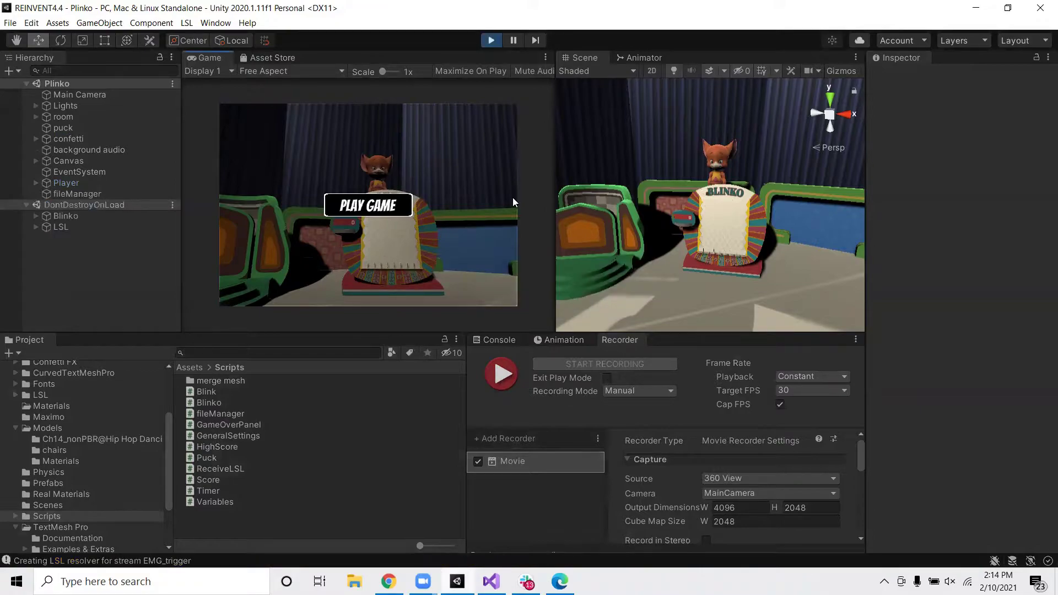
left_click(388, 207)
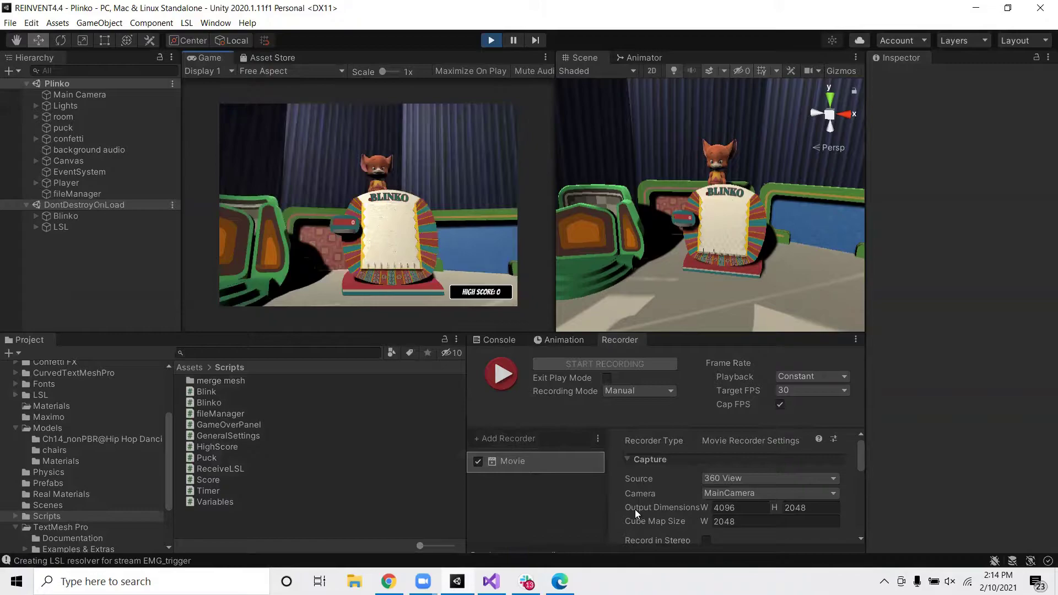
left_click(593, 365)
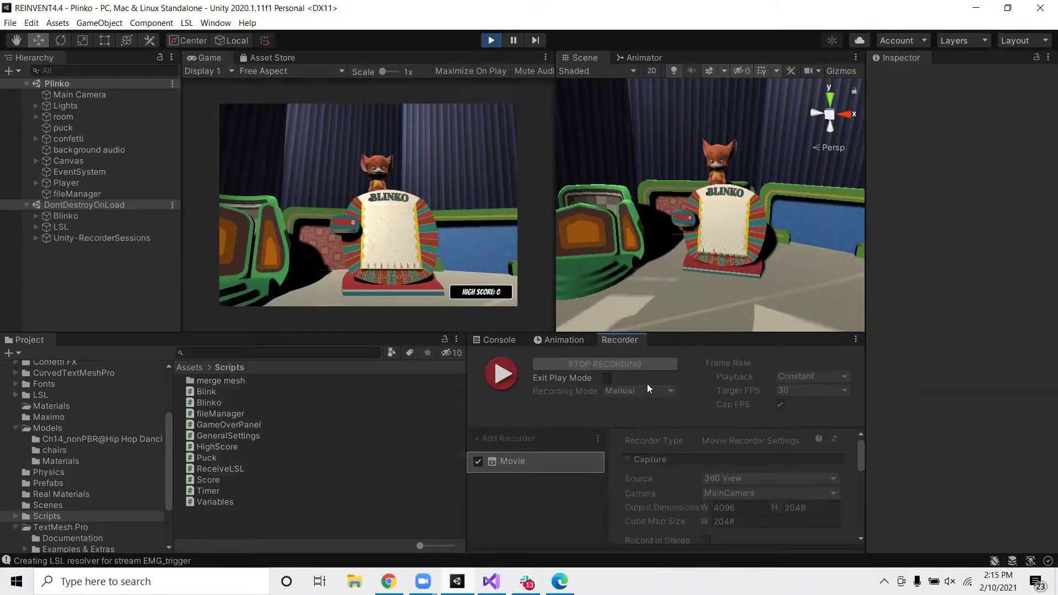
left_click(439, 238)
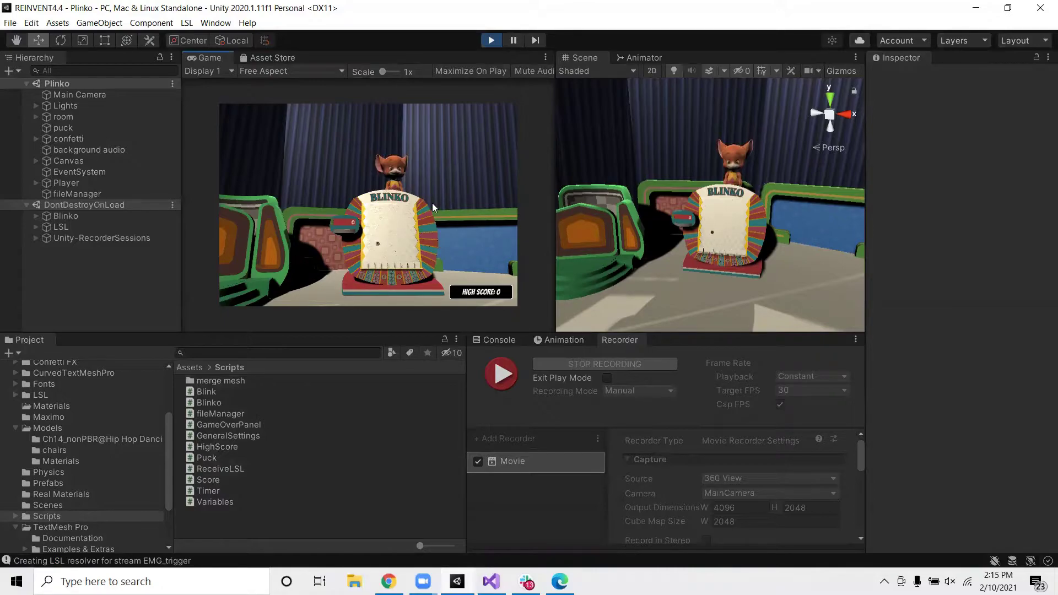
left_click(601, 364)
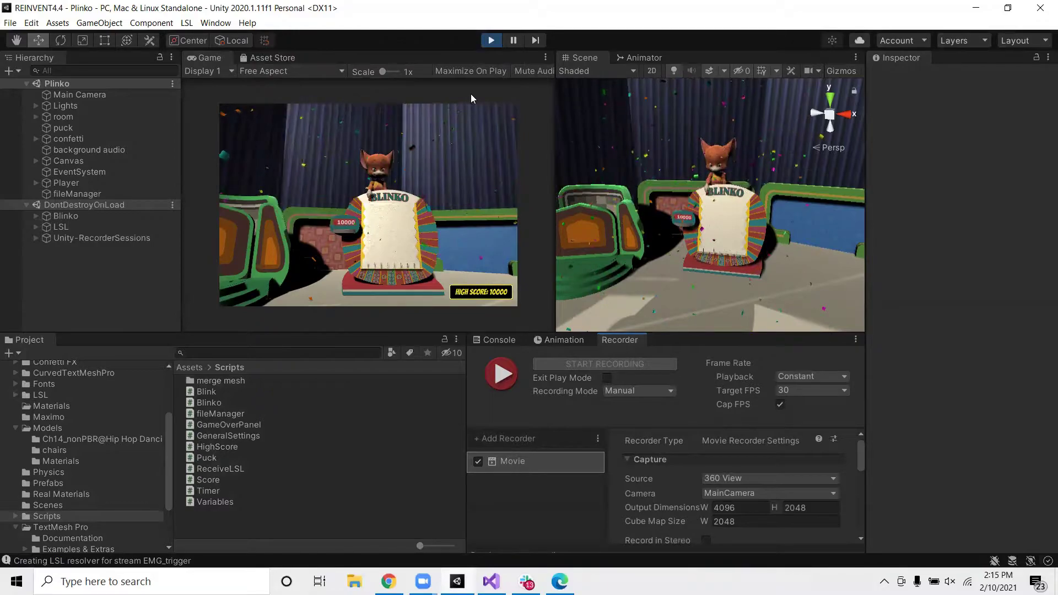
left_click(489, 47)
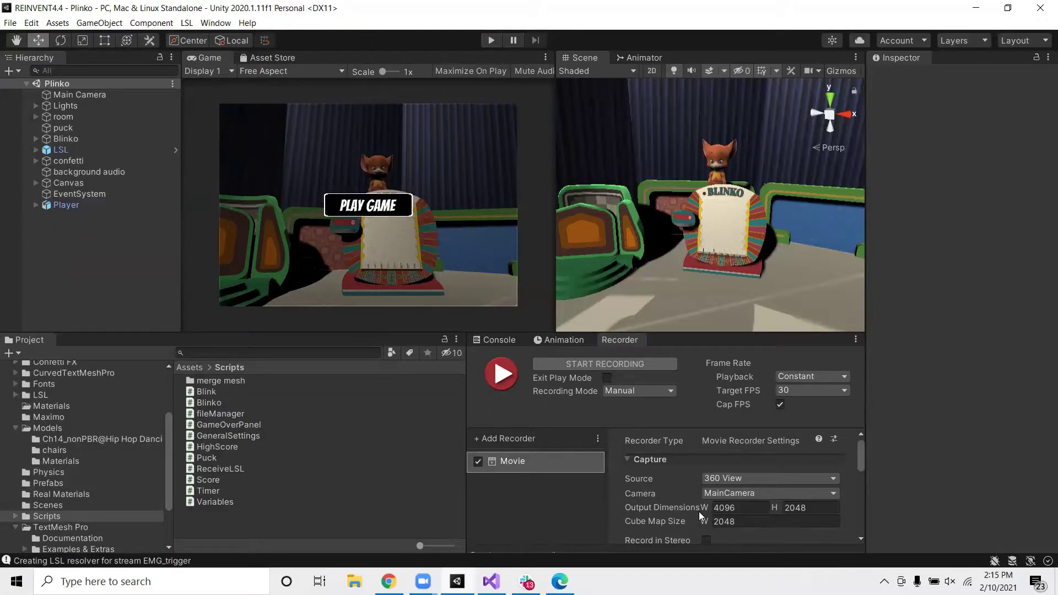
Step: Open the Recordings output folder from the Recorder's Output File path
scroll(661, 482, "down", 5)
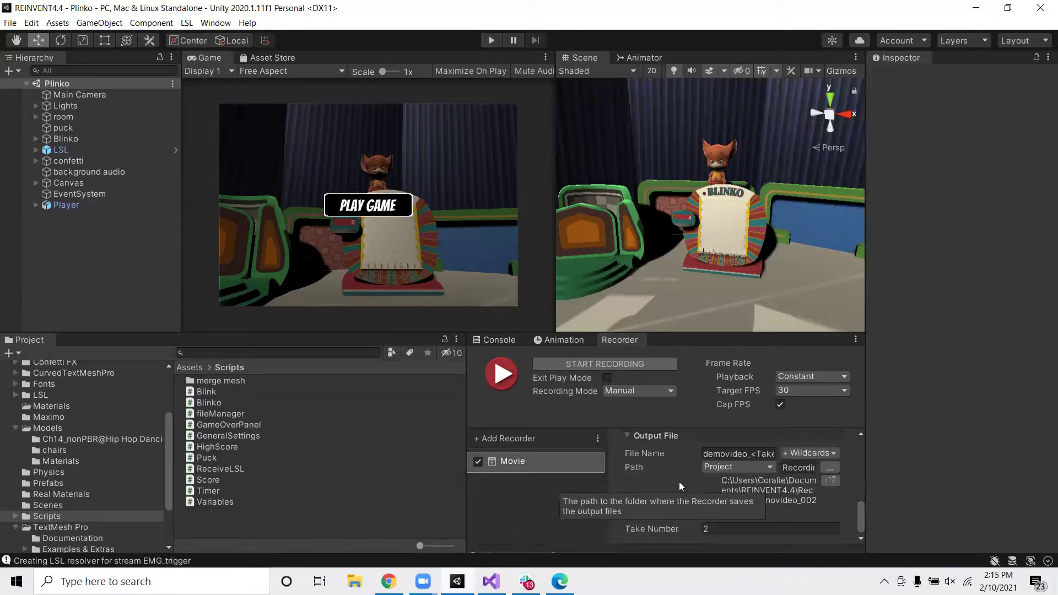
left_click(831, 481)
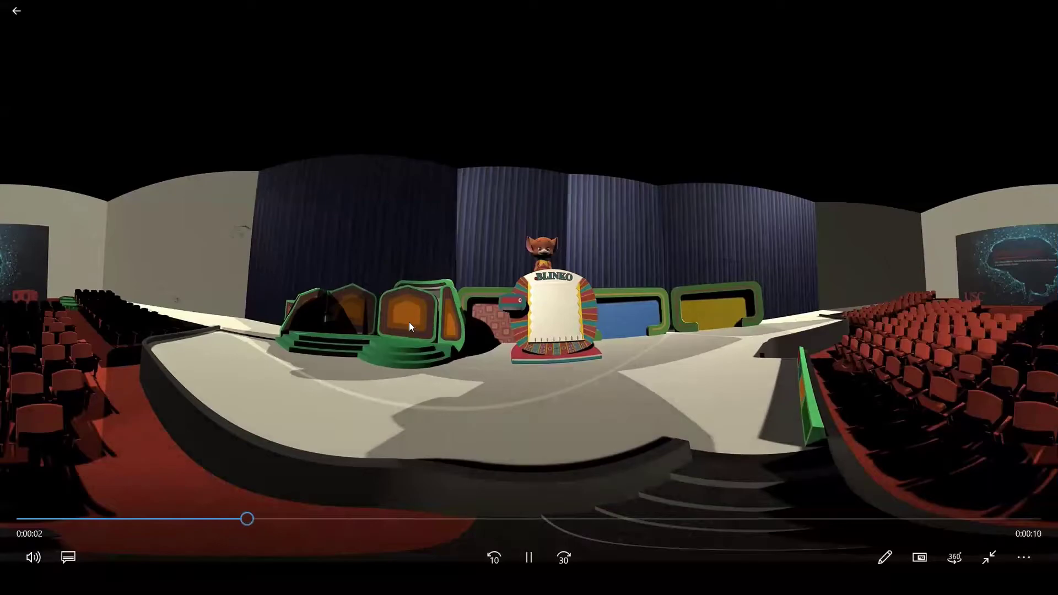
Step: Exit video playback, close Movies & TV, and minimize the Recordings folder window
left_click(22, 14)
left_click(1041, 7)
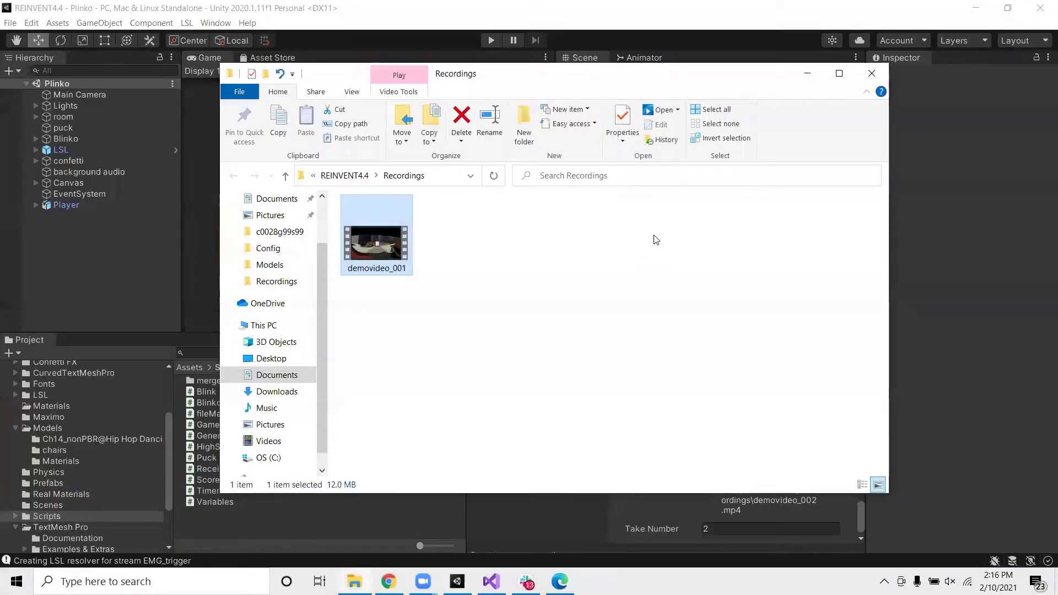
left_click(807, 74)
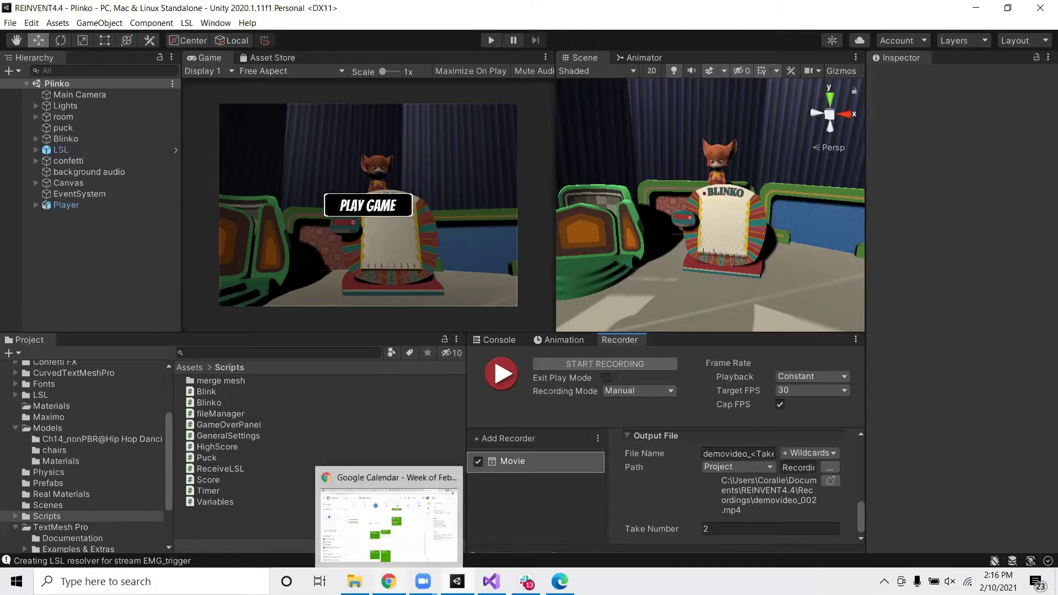
Step: Open the google/spatial-media GitHub releases page from Google and scroll to its v2.1 assets
mouse_move(562, 579)
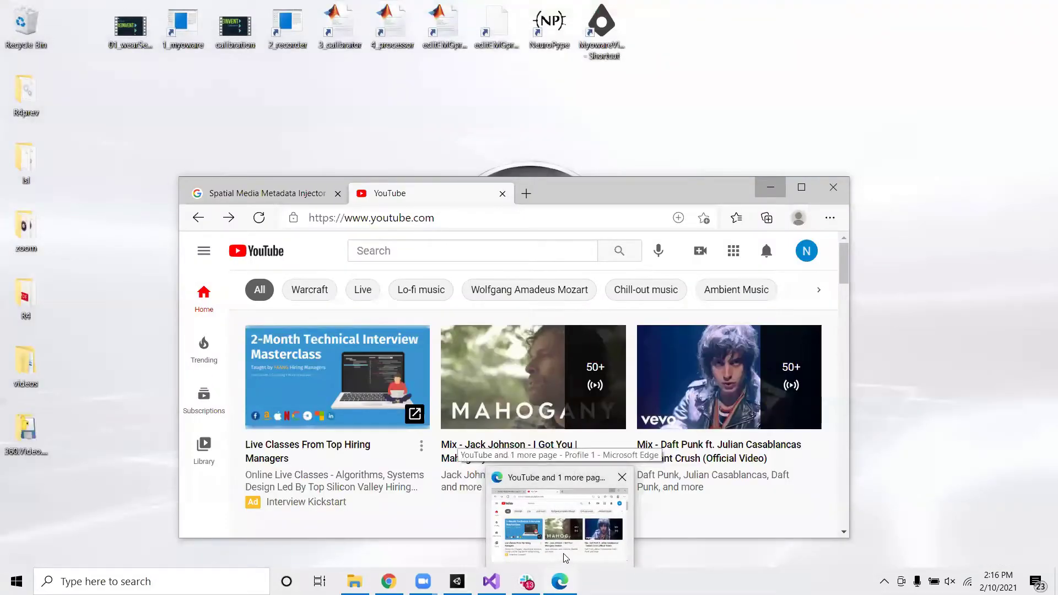
left_click(565, 557)
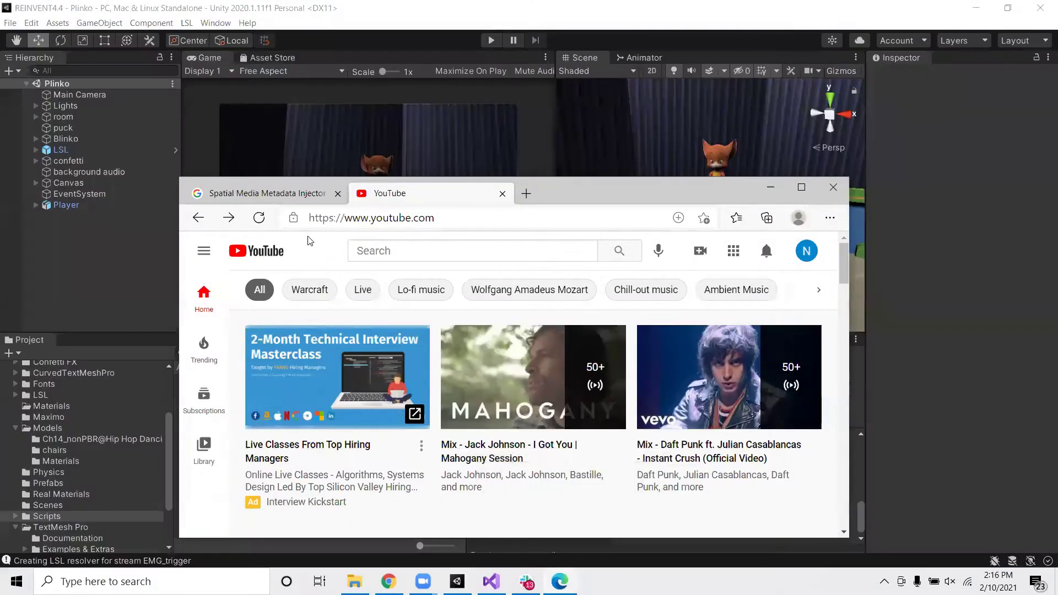
left_click(298, 194)
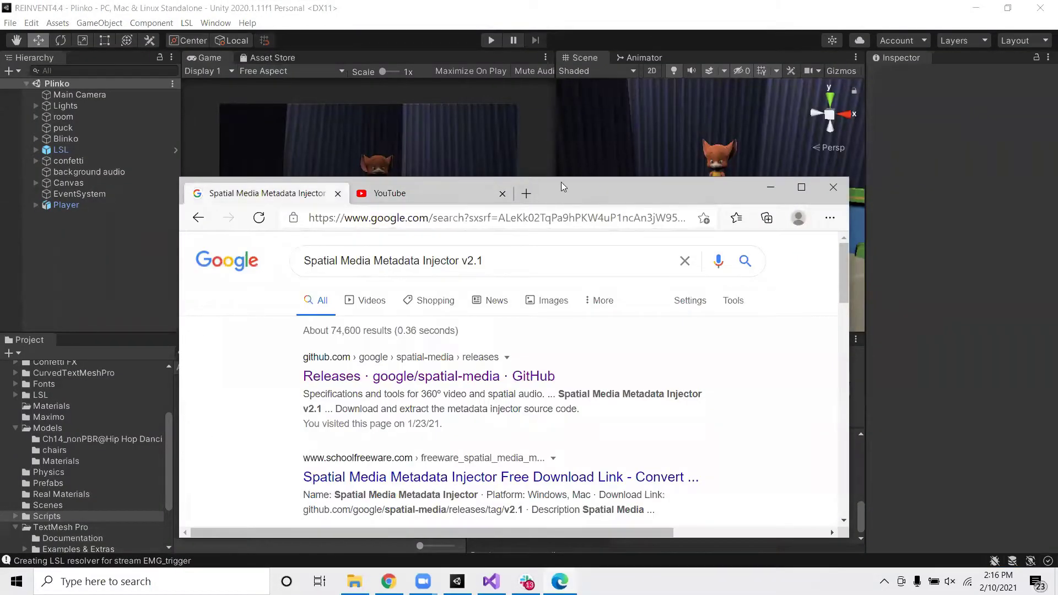
left_click_drag(542, 197, 538, 82)
left_click_drag(557, 146, 279, 147)
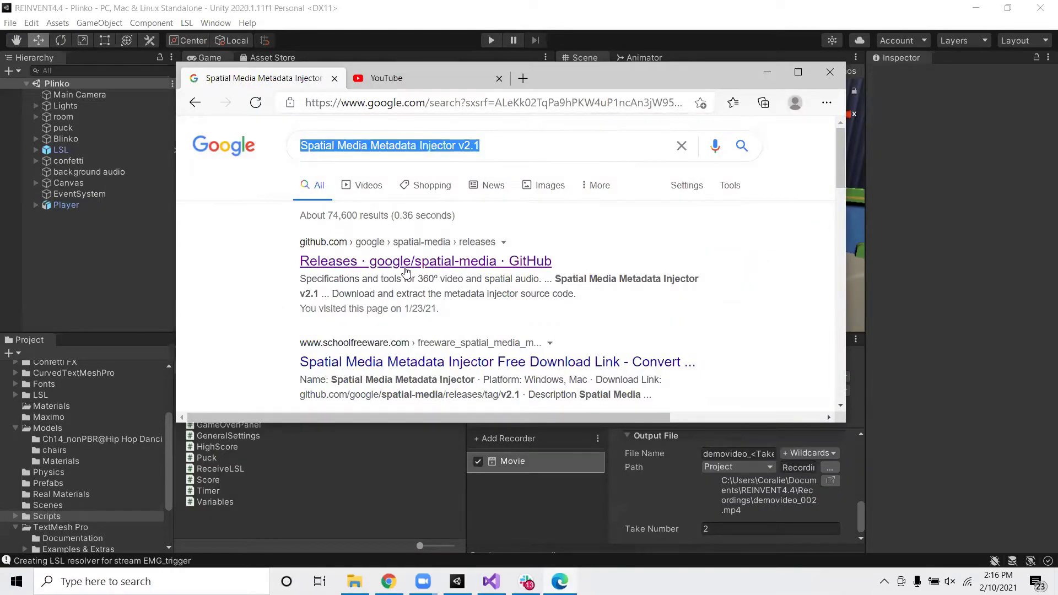
left_click(496, 263)
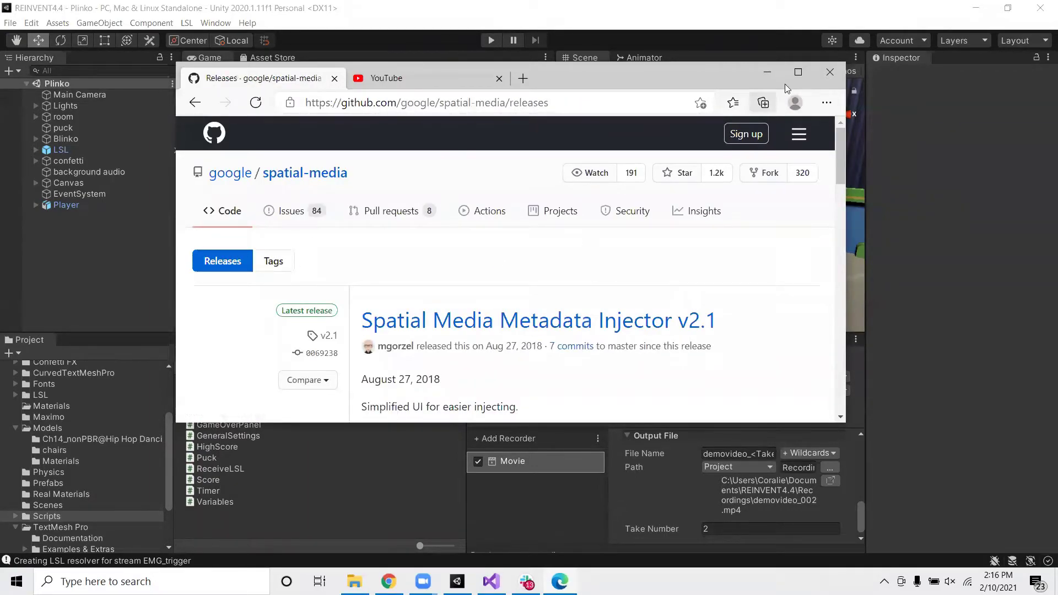
left_click(798, 72)
scroll(465, 281, "down", 8)
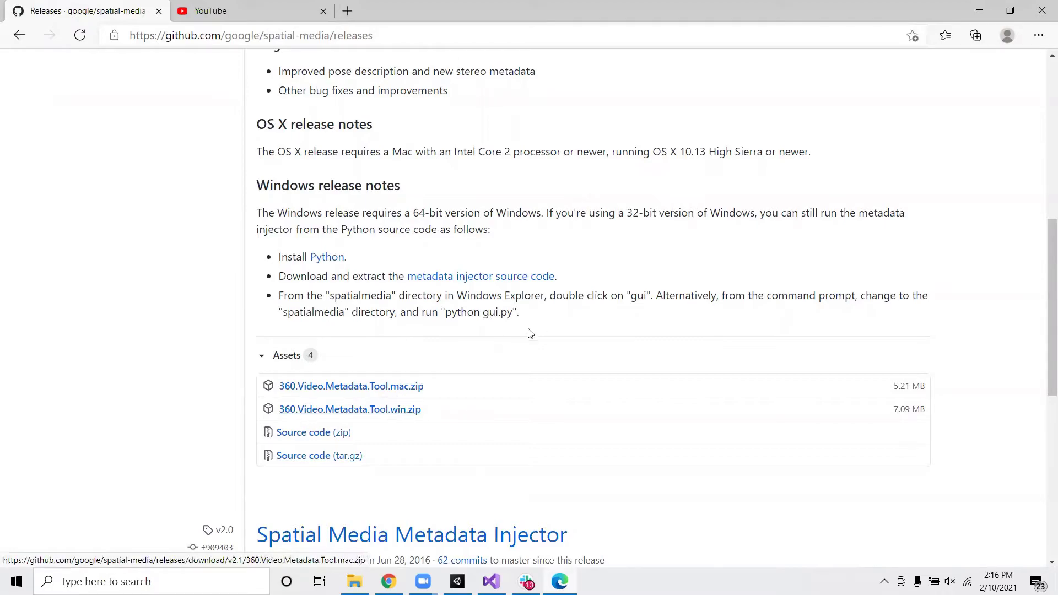
Step: Minimize Edge and Unity, then launch Spatial Media Metadata Injector from 360.Video.Metadata.Tool.win
left_click(979, 11)
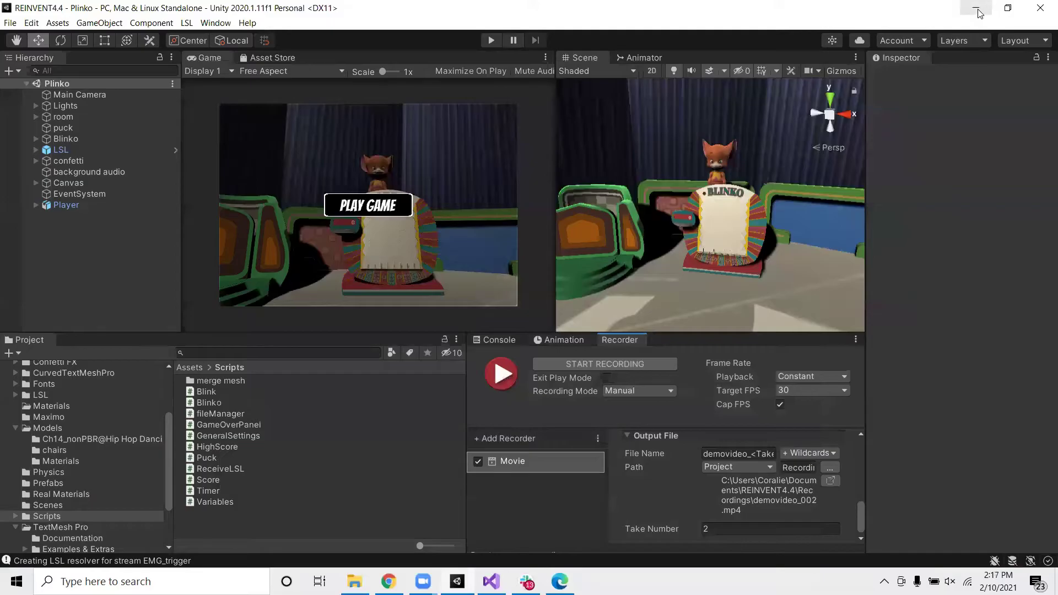
left_click(976, 11)
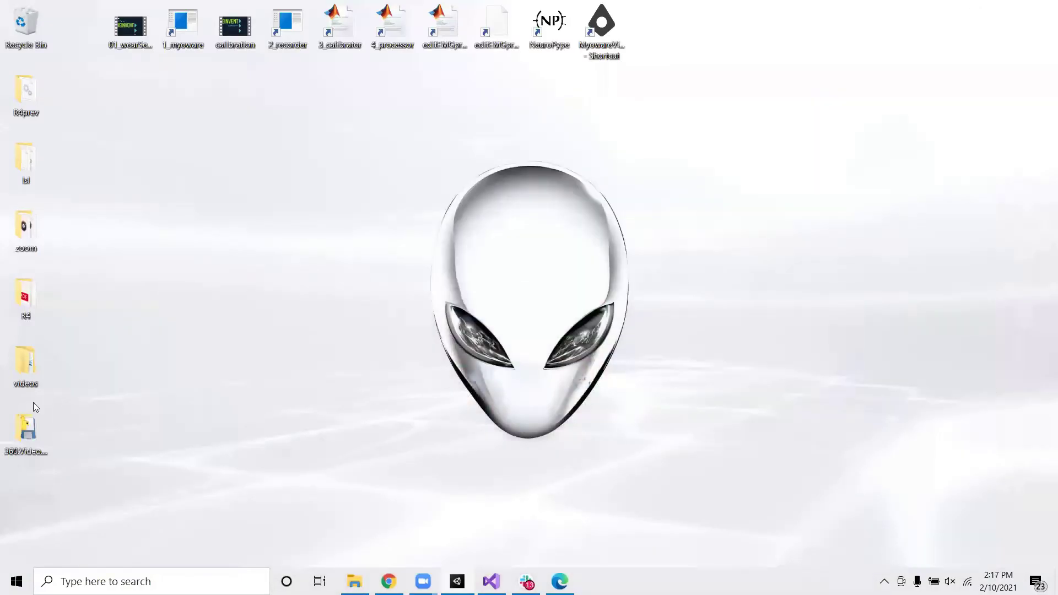
double_click(27, 432)
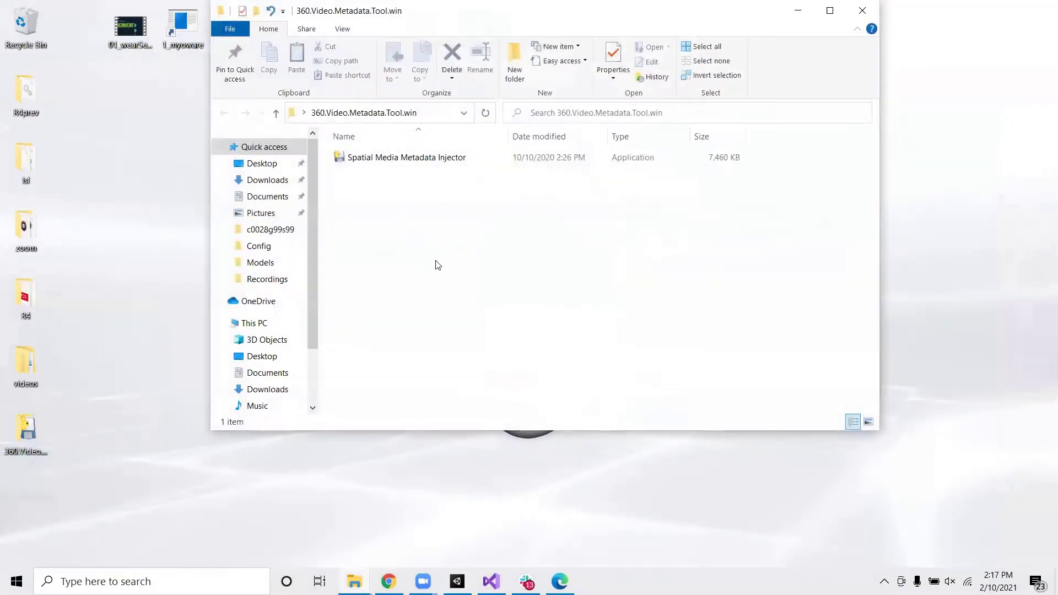
double_click(427, 159)
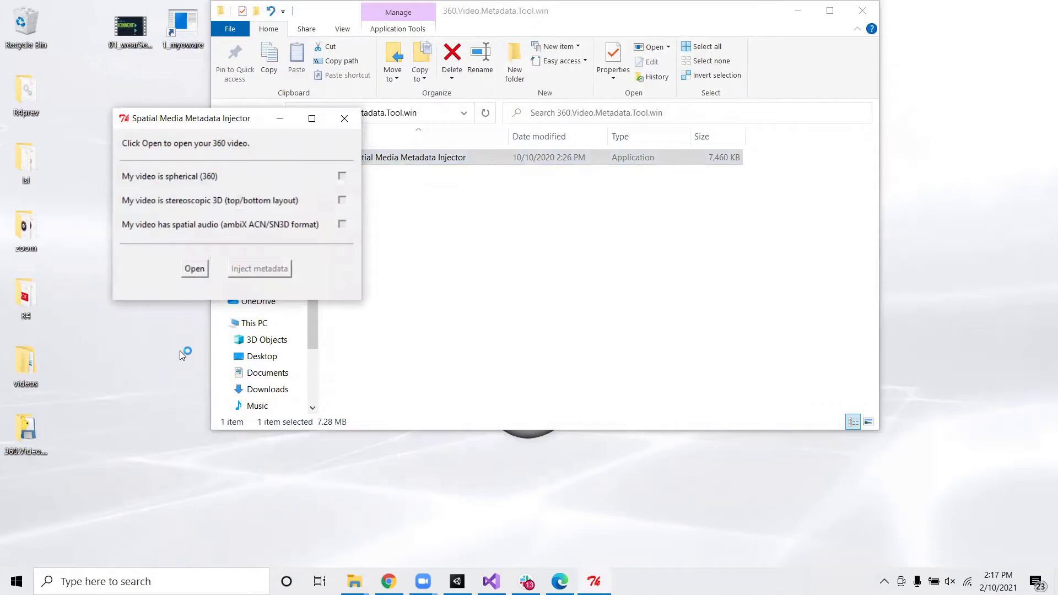
Step: Load demovideo_001 from Recordings, inject 360 metadata, and save it as demovideo_001_injected.mp4
left_click(195, 270)
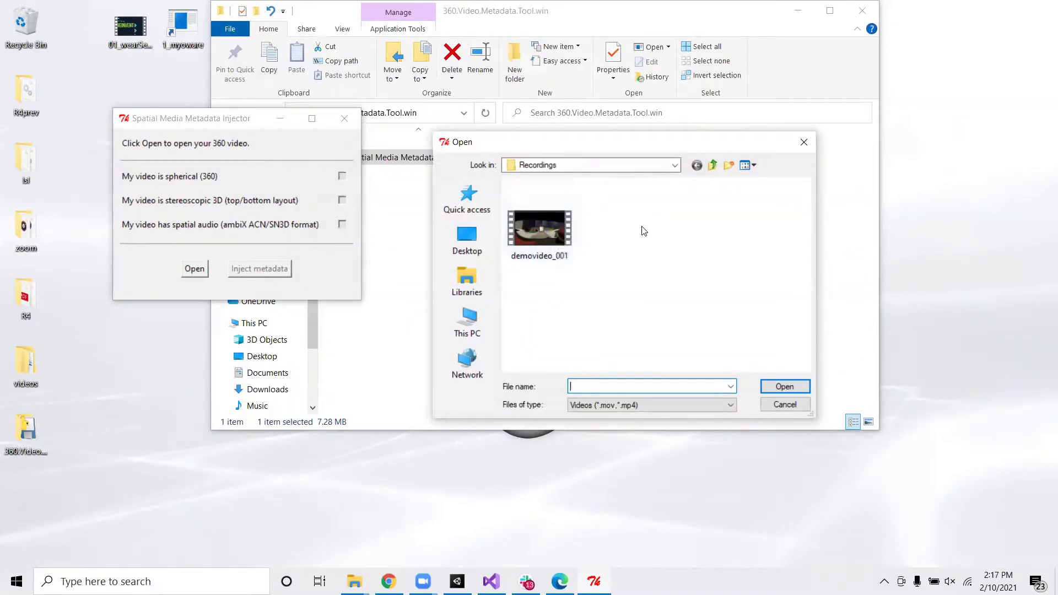
left_click(674, 166)
left_click(674, 165)
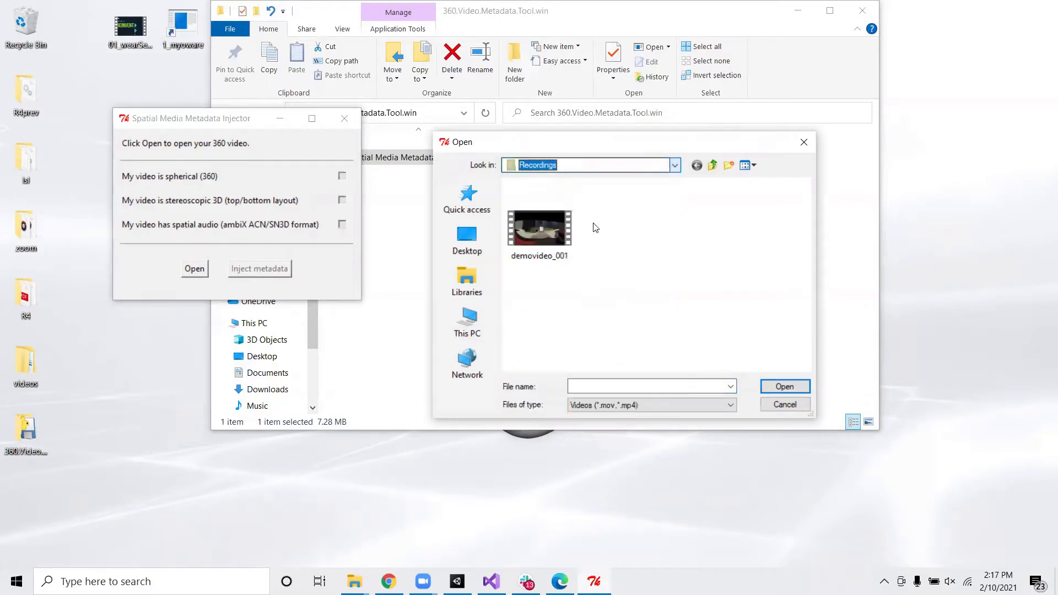
left_click(555, 225)
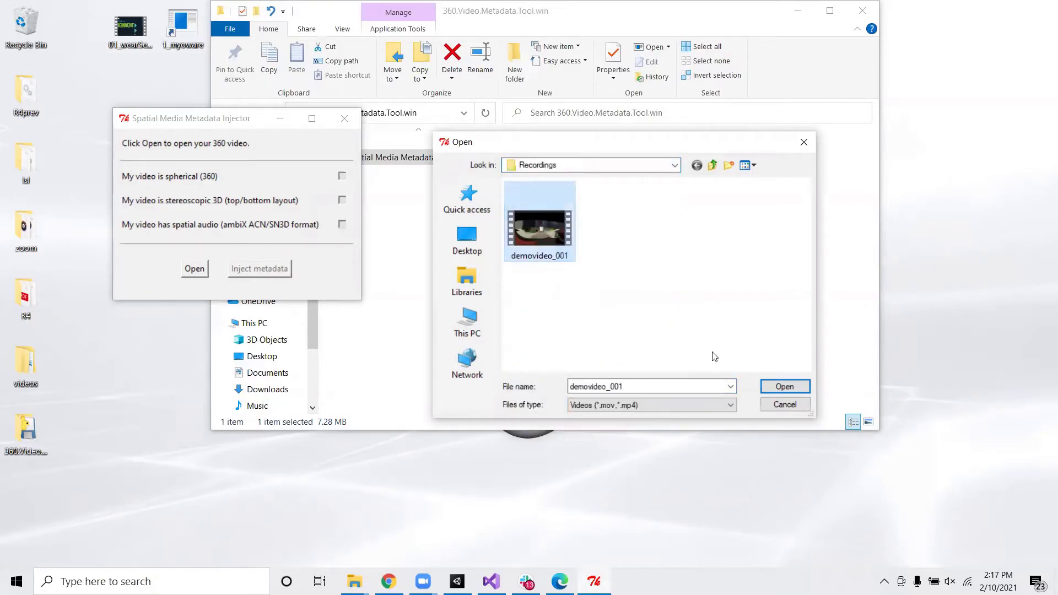
left_click(796, 385)
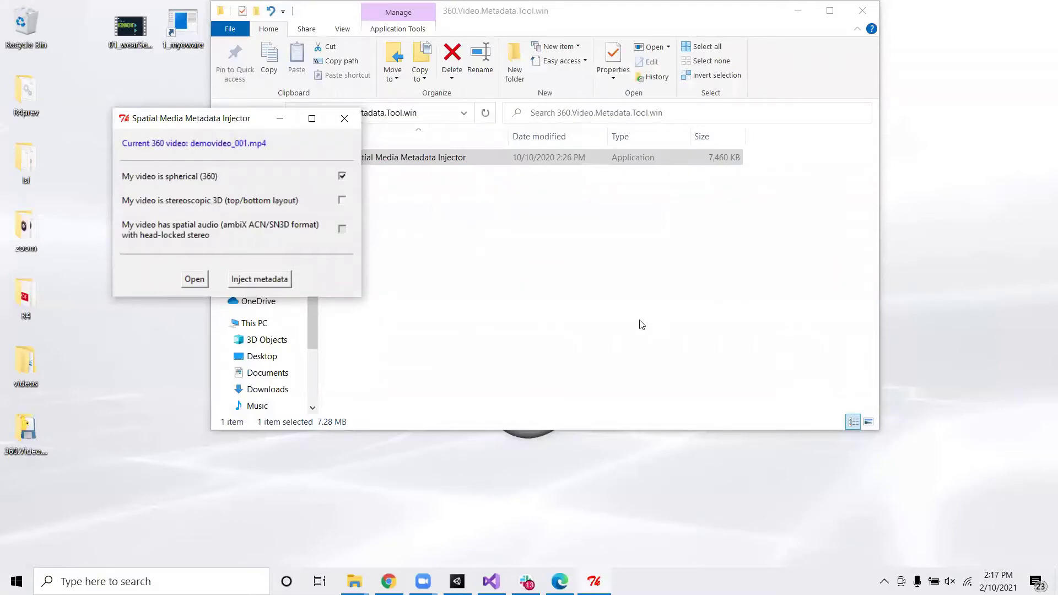
left_click(271, 281)
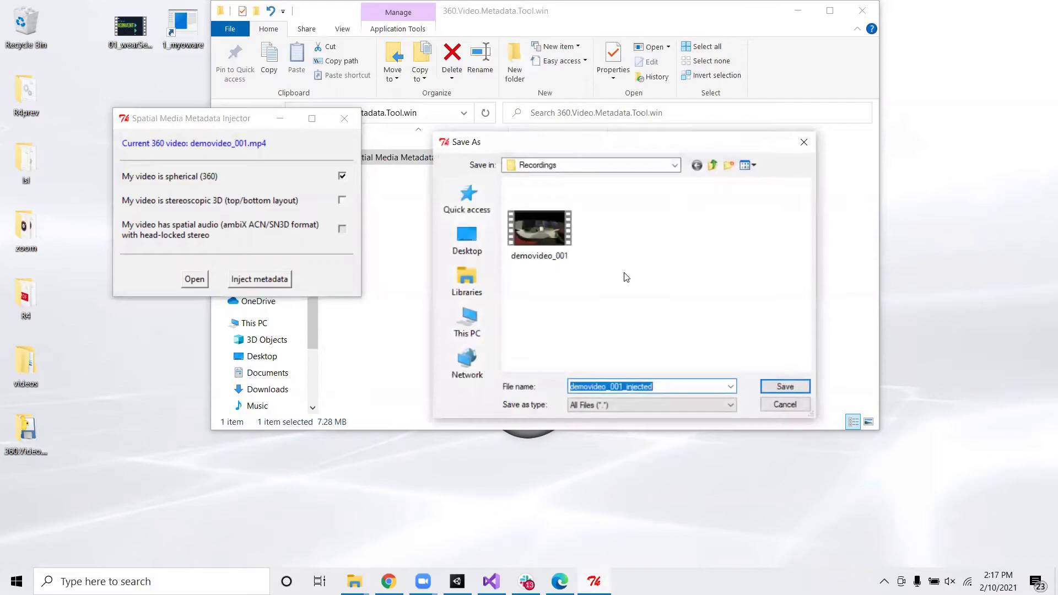
left_click(785, 387)
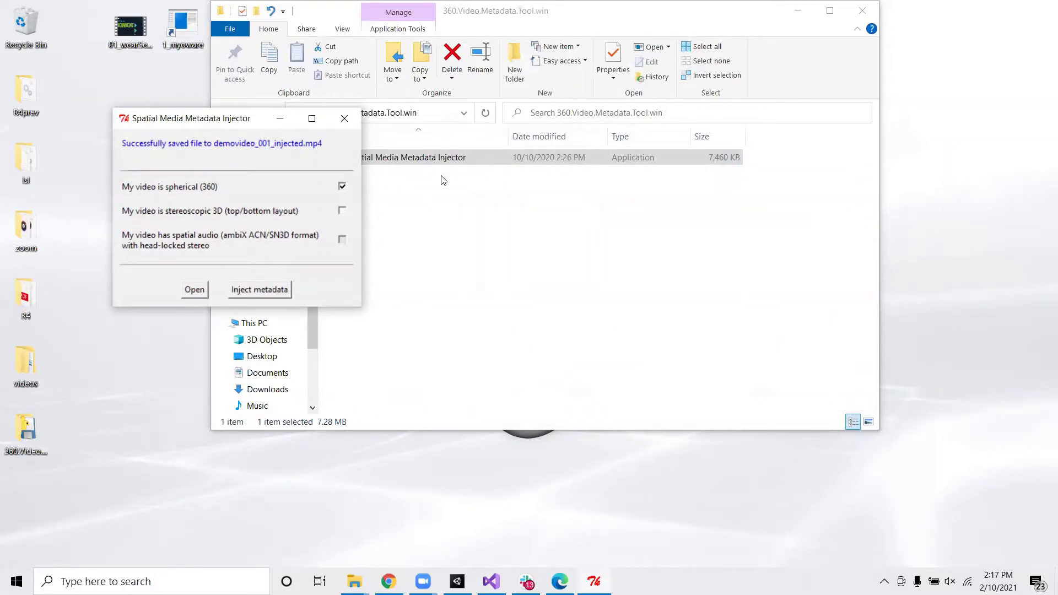
Step: Close the injector and play demovideo_001_injected from the Recordings folder
left_click(343, 120)
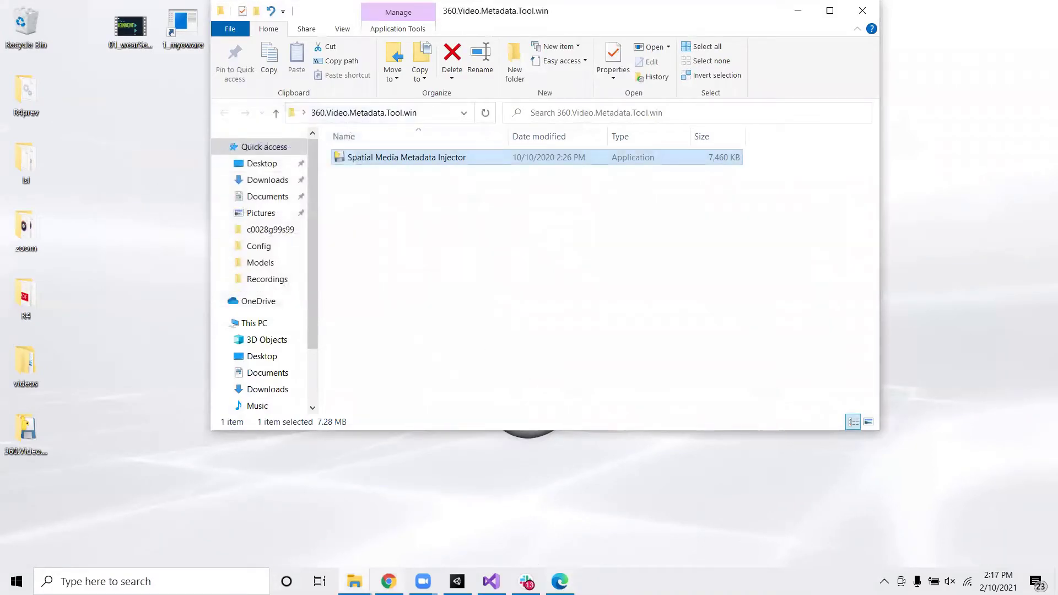
mouse_move(354, 582)
left_click(322, 531)
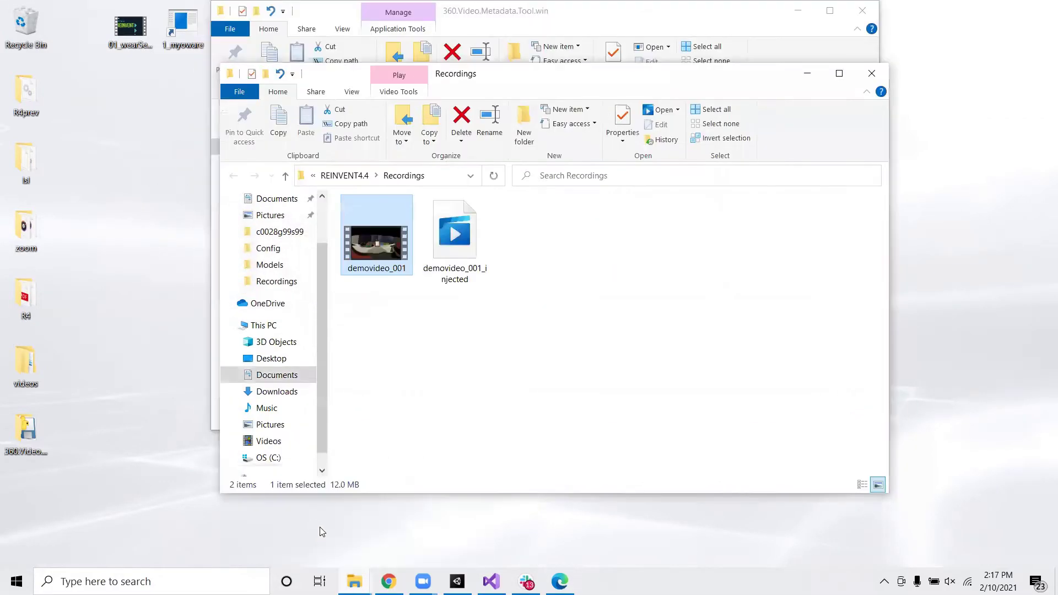
double_click(460, 250)
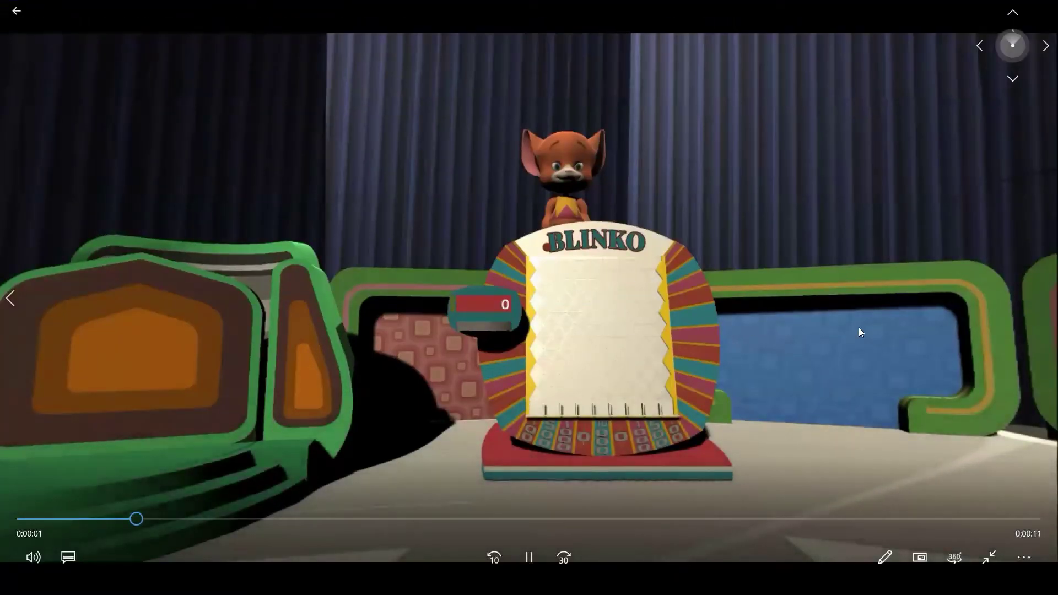
Step: Drag across the playing demovideo_001_injected to rotate the 360 view around the studio
left_click_drag(859, 328, 722, 325)
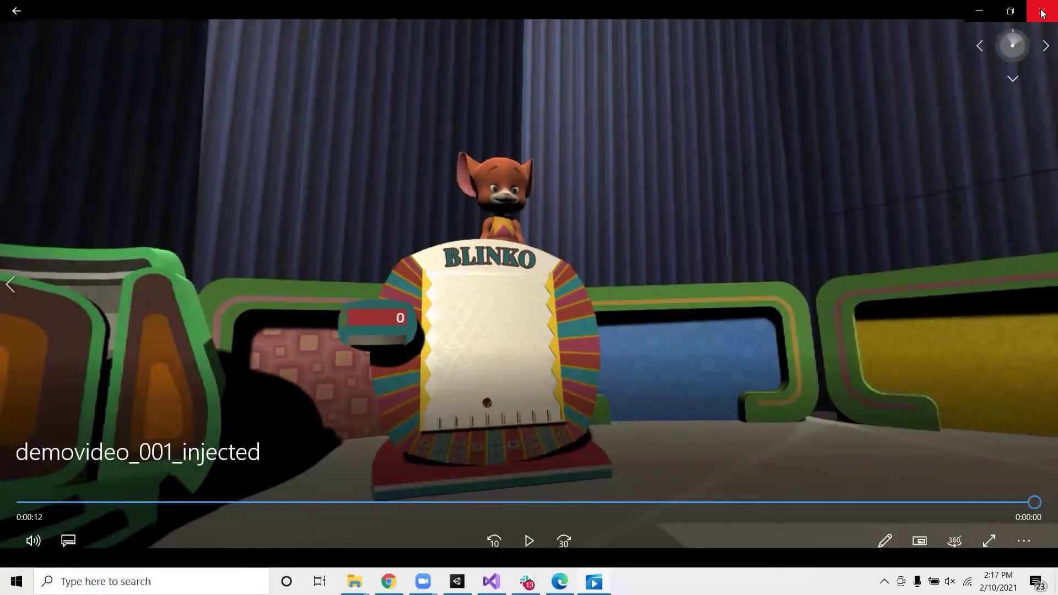
Step: Close the video player, switch to YouTube in Edge, and choose Create > Upload video
left_click(1041, 12)
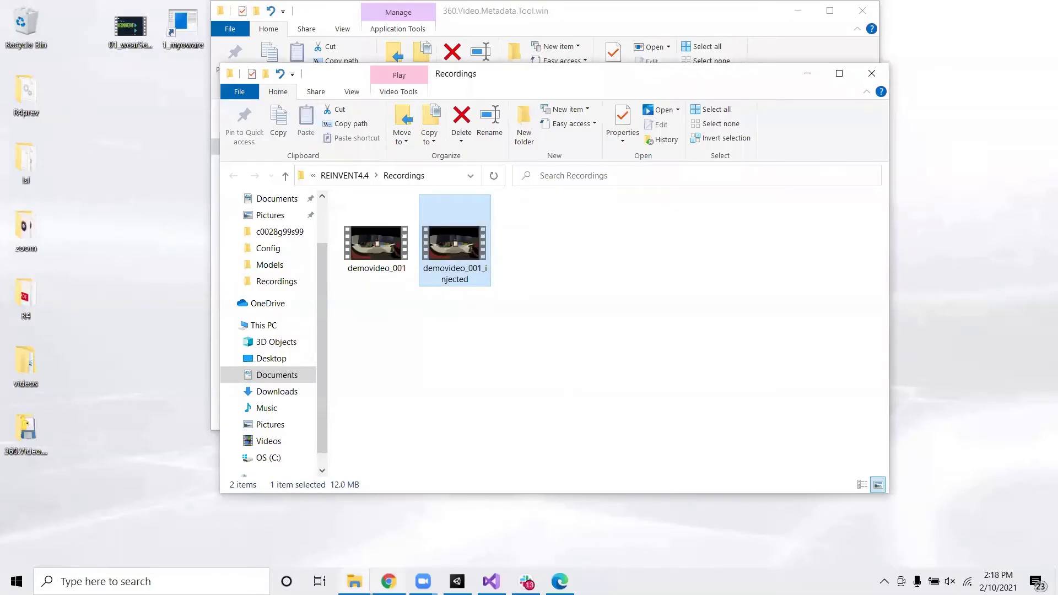
mouse_move(389, 581)
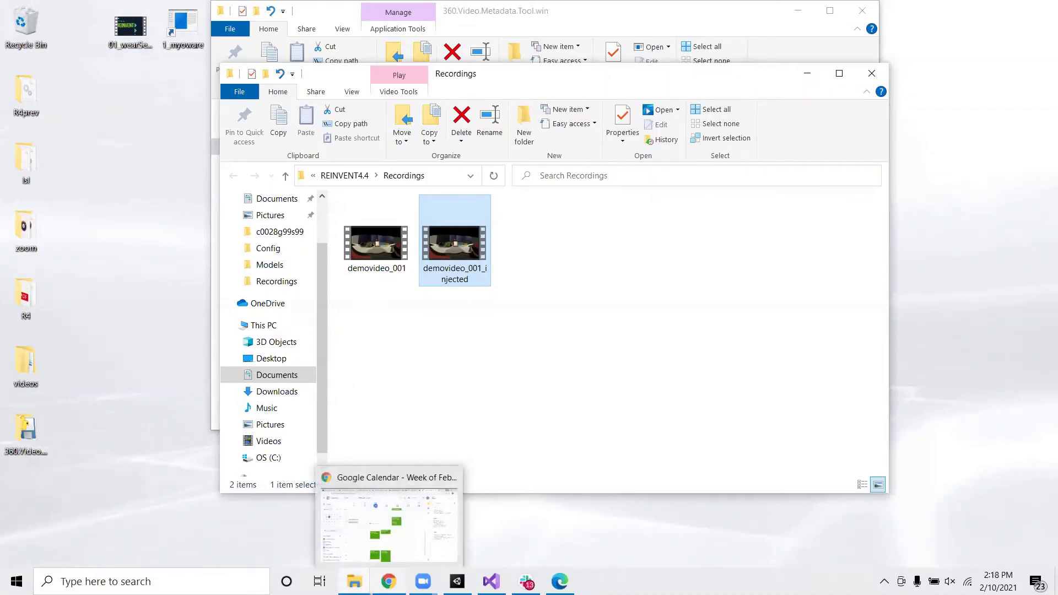
mouse_move(559, 581)
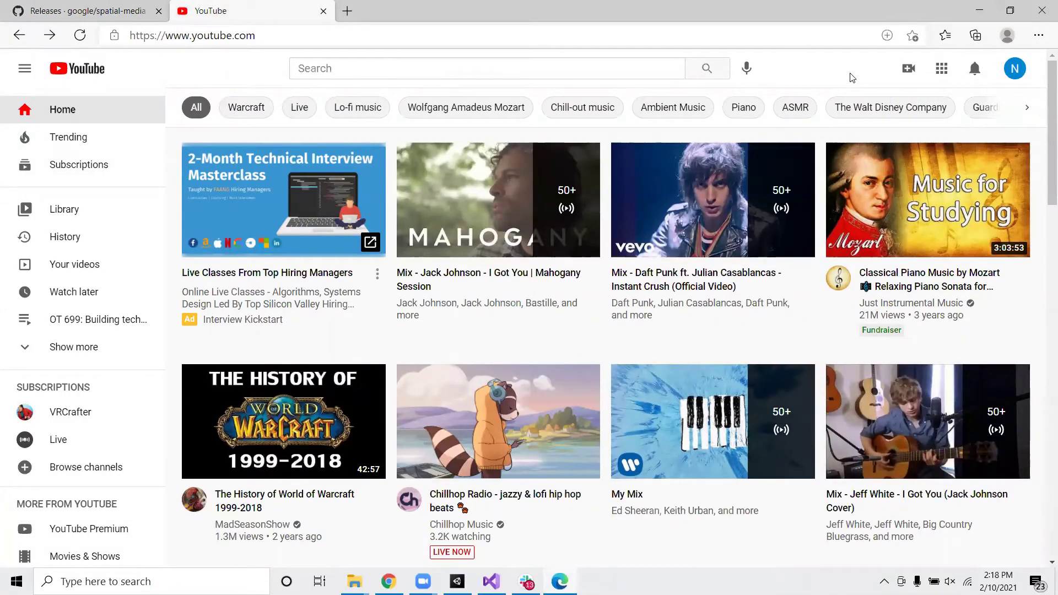
left_click(910, 70)
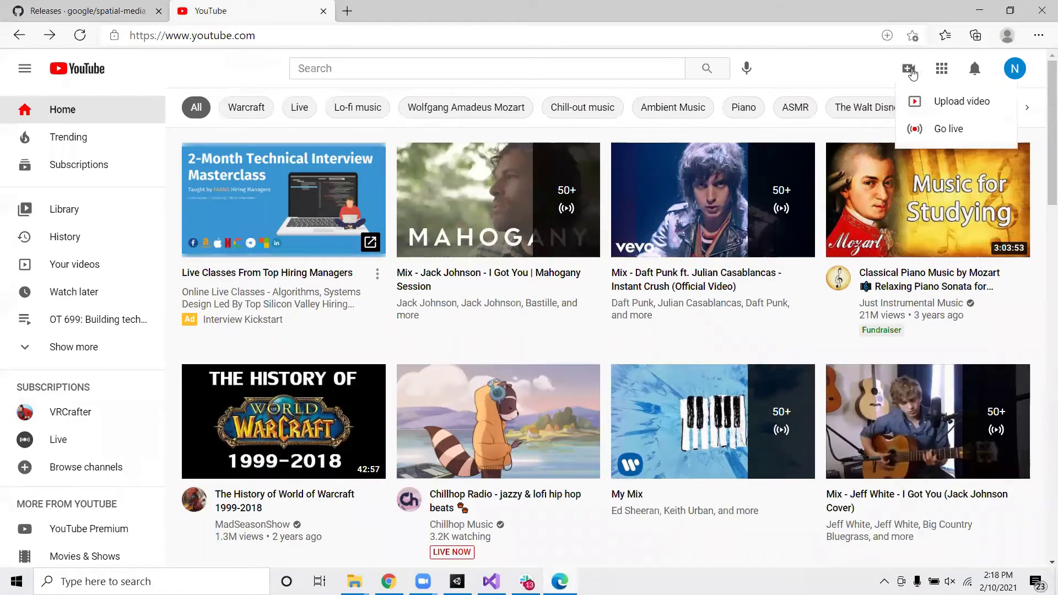
left_click(937, 103)
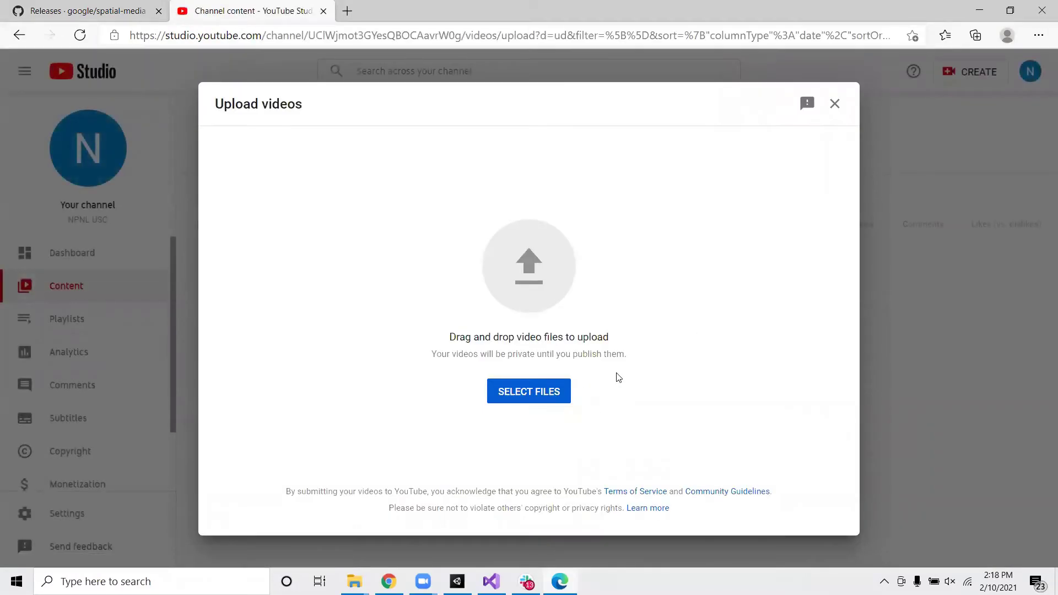
Step: Upload demovideo_001_injected titled 'demovideo' and mark it as not made for kids
left_click(542, 393)
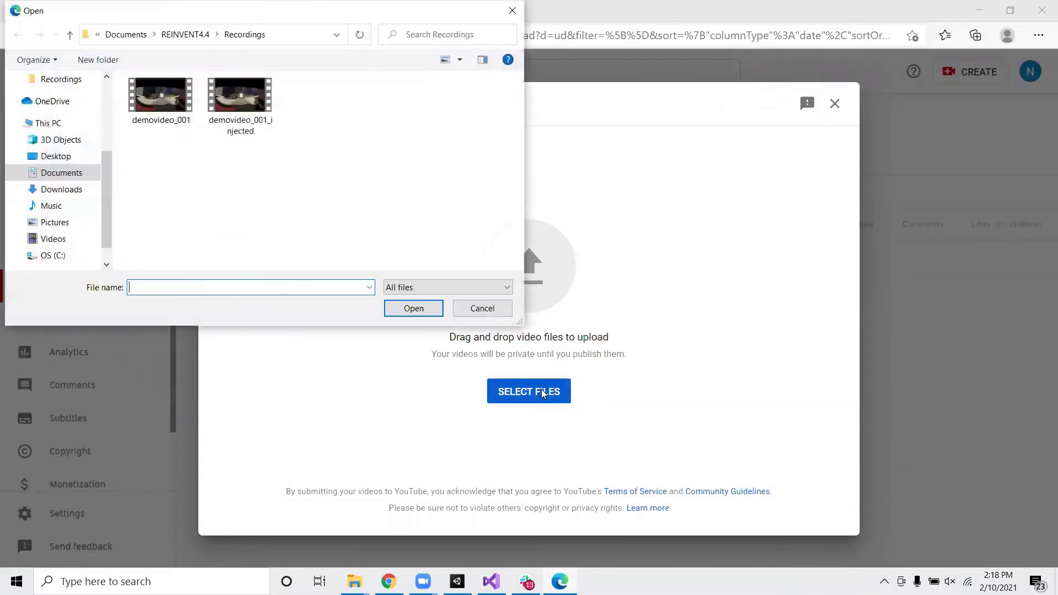
left_click(255, 97)
left_click(412, 307)
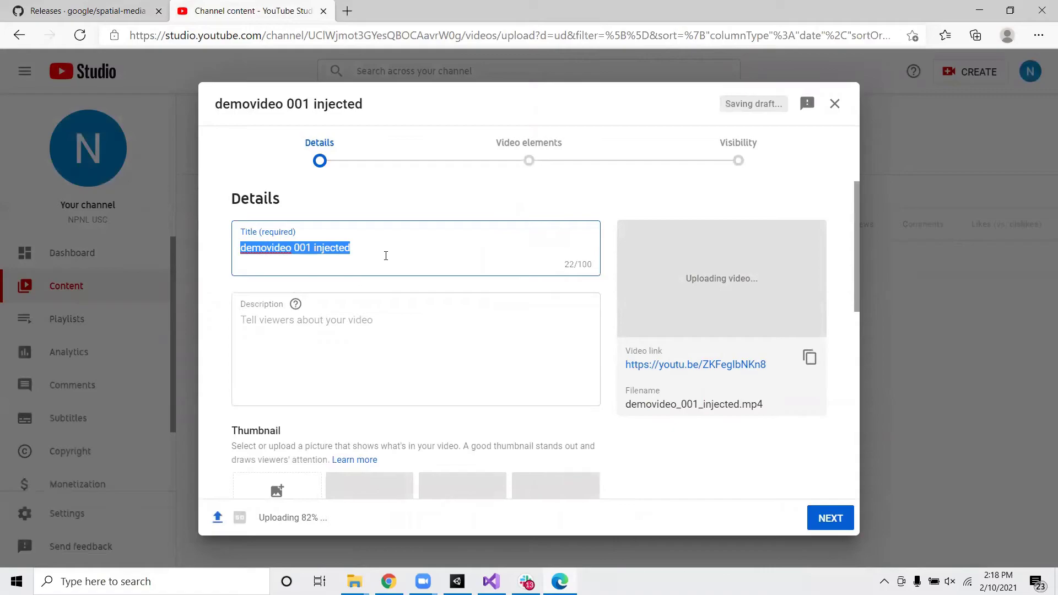
type("de")
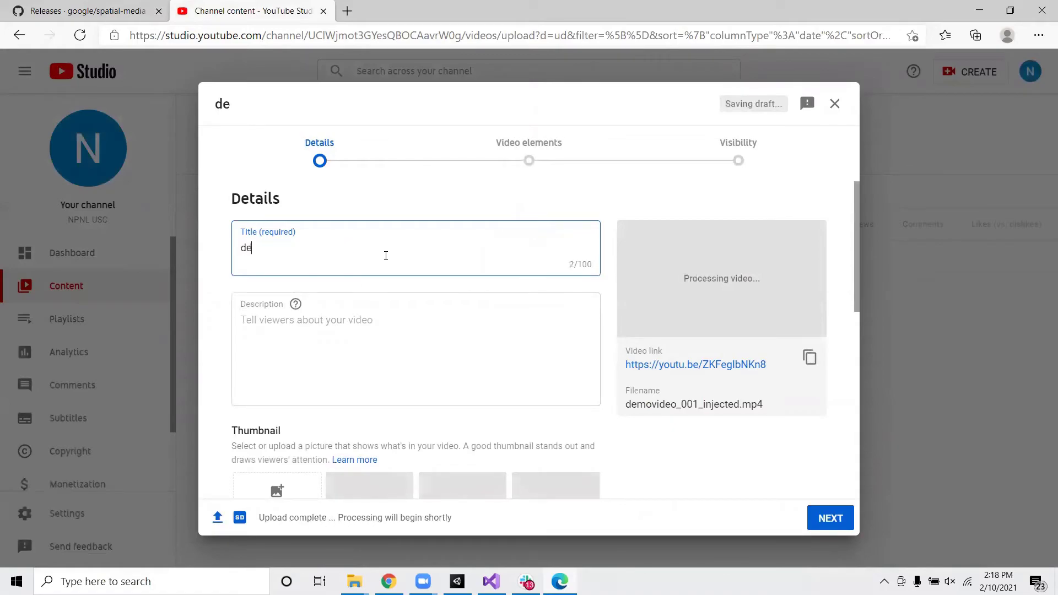
type("movideo")
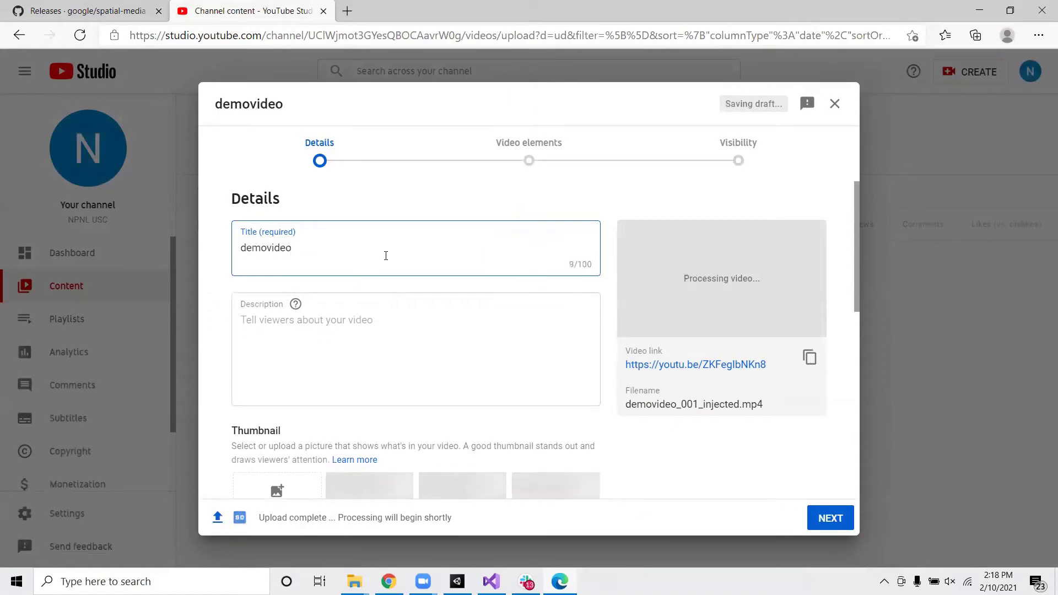
scroll(391, 316, "down", 10)
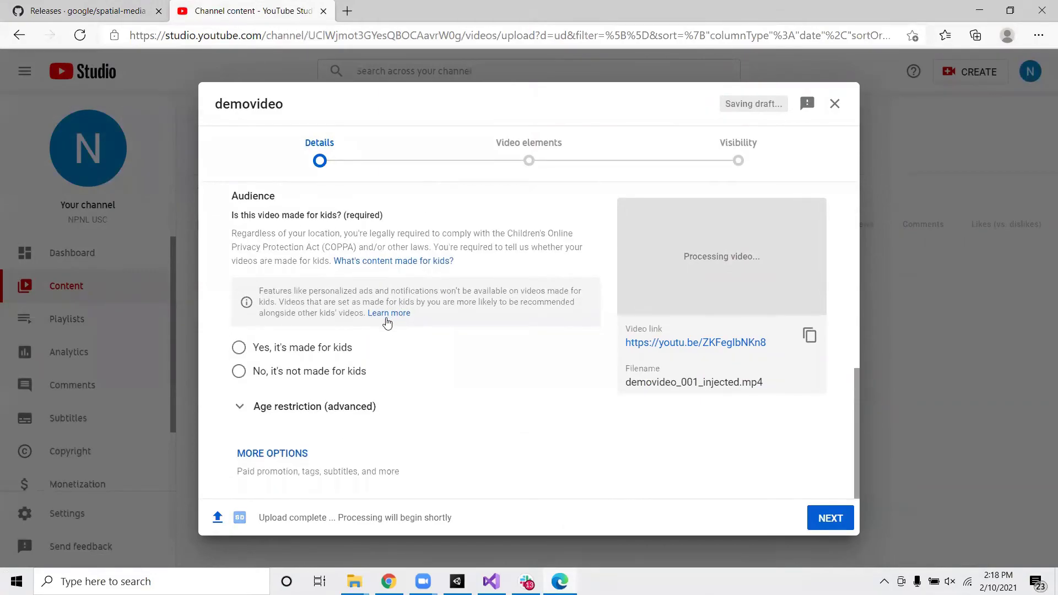
left_click(239, 371)
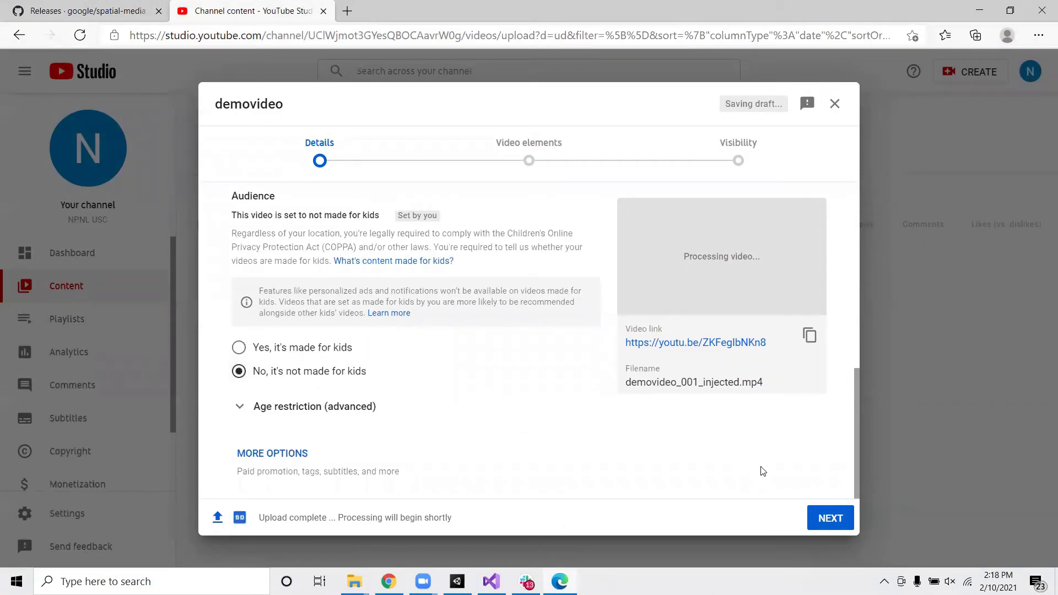
Step: Skip ahead to Visibility, set the video to Unlisted, and save it
left_click(827, 520)
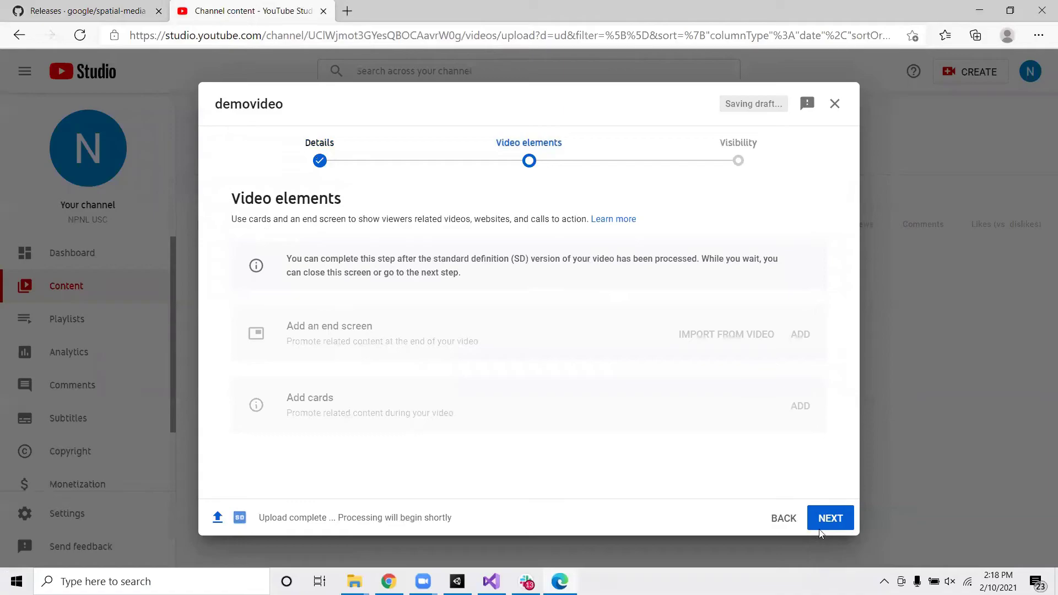
left_click(822, 528)
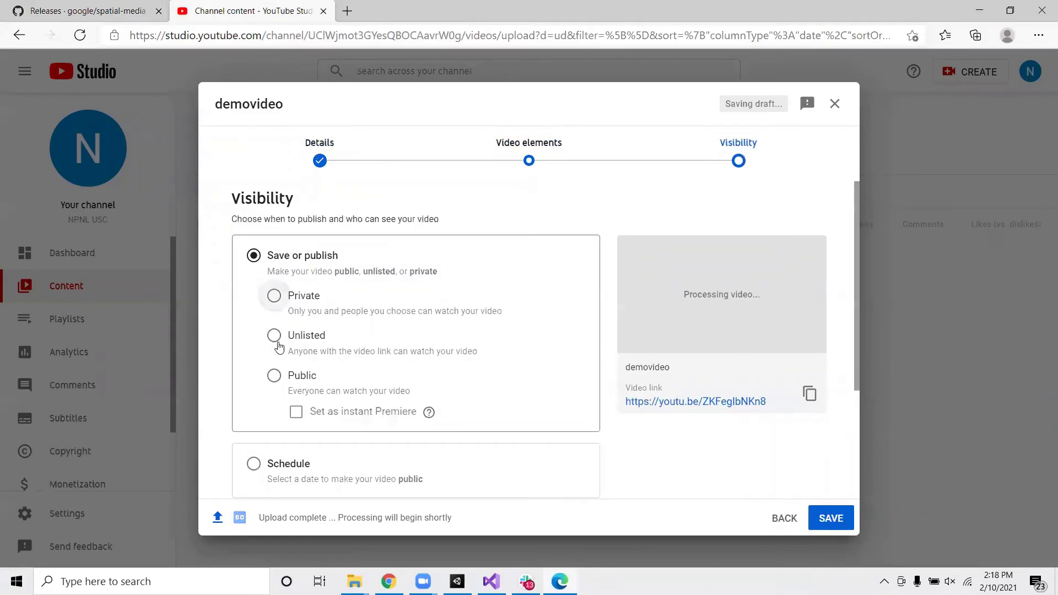
left_click(275, 337)
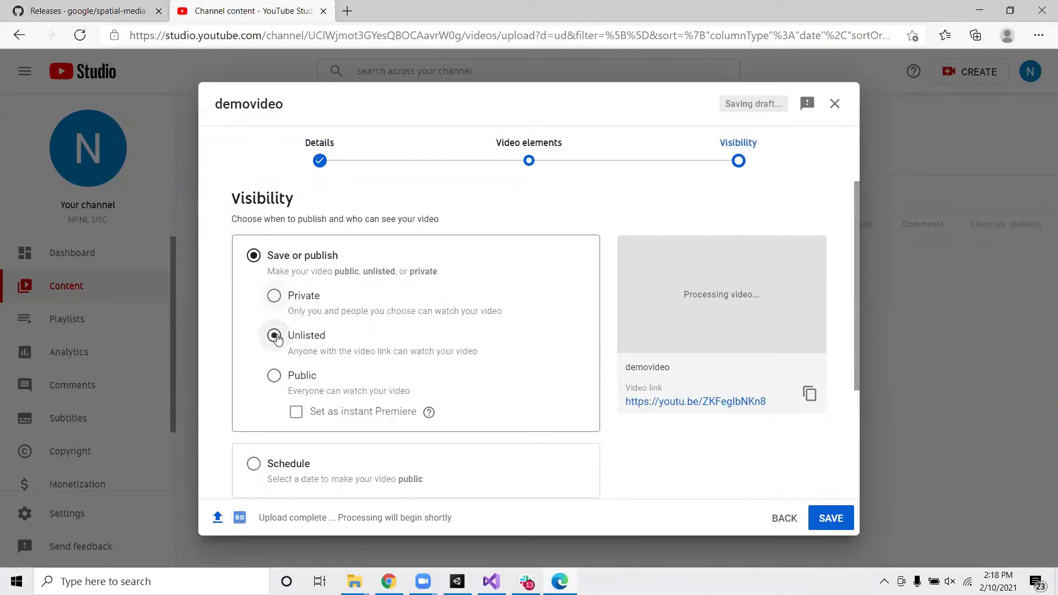
left_click(846, 521)
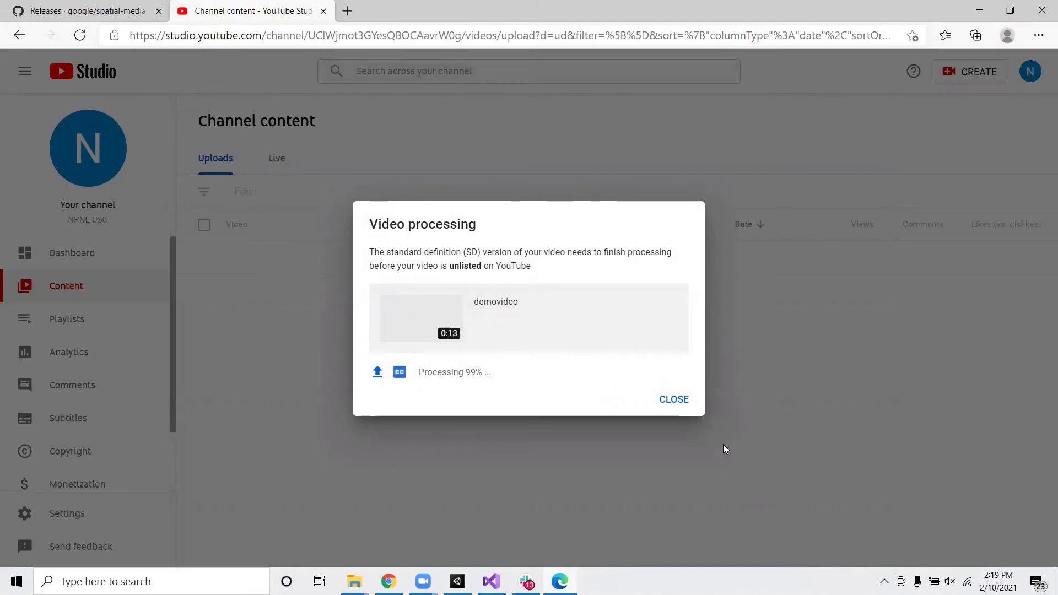
Step: Dismiss the processing notice and open the REINVENT VR Brain Computer Interface - Blinko Gameplay details
left_click(674, 399)
scroll(483, 224, "down", 3)
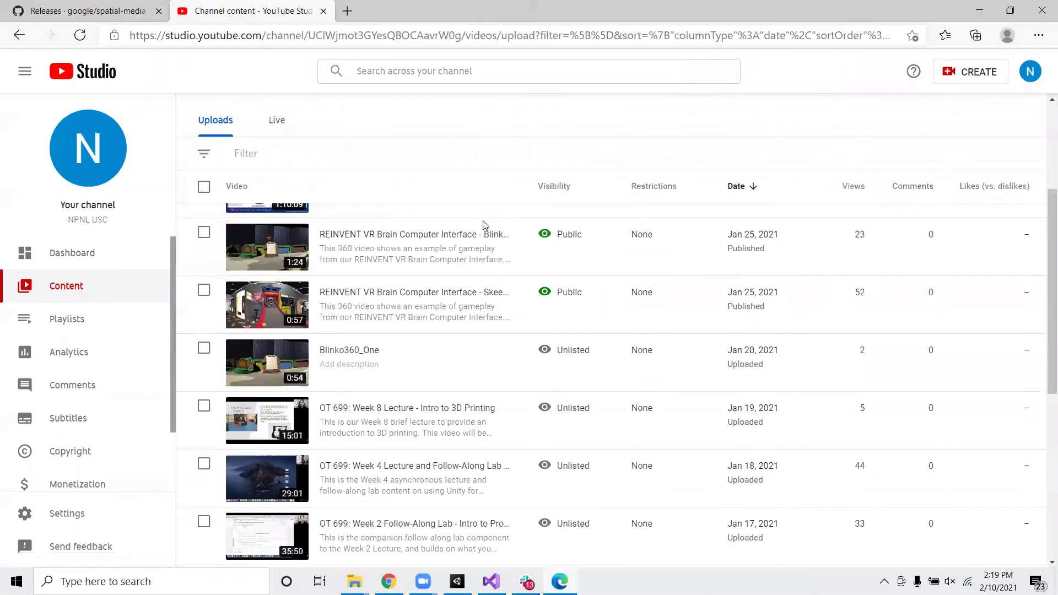
scroll(484, 224, "up", 1)
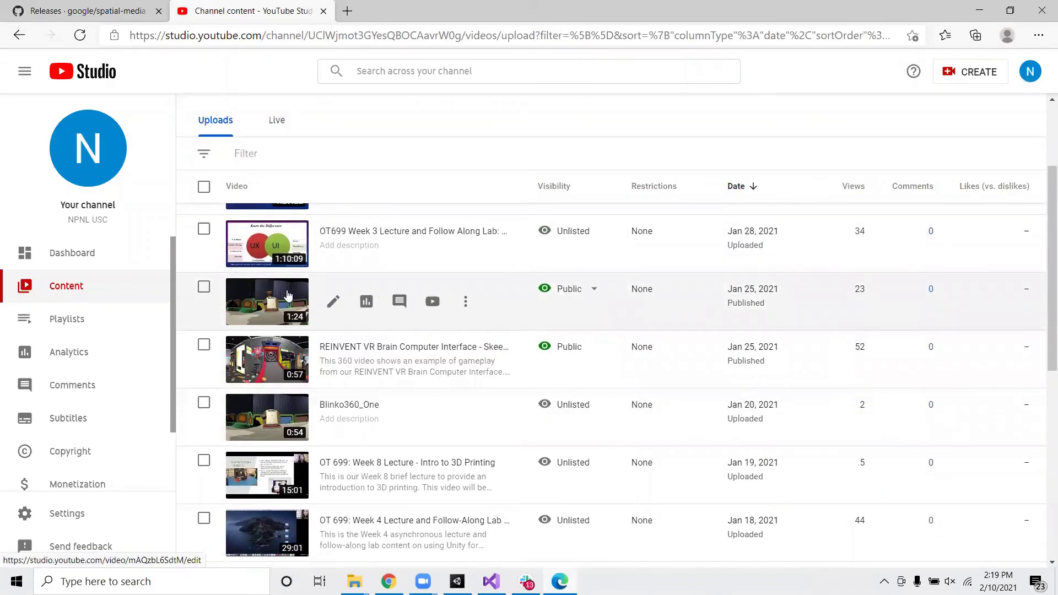
left_click(288, 297)
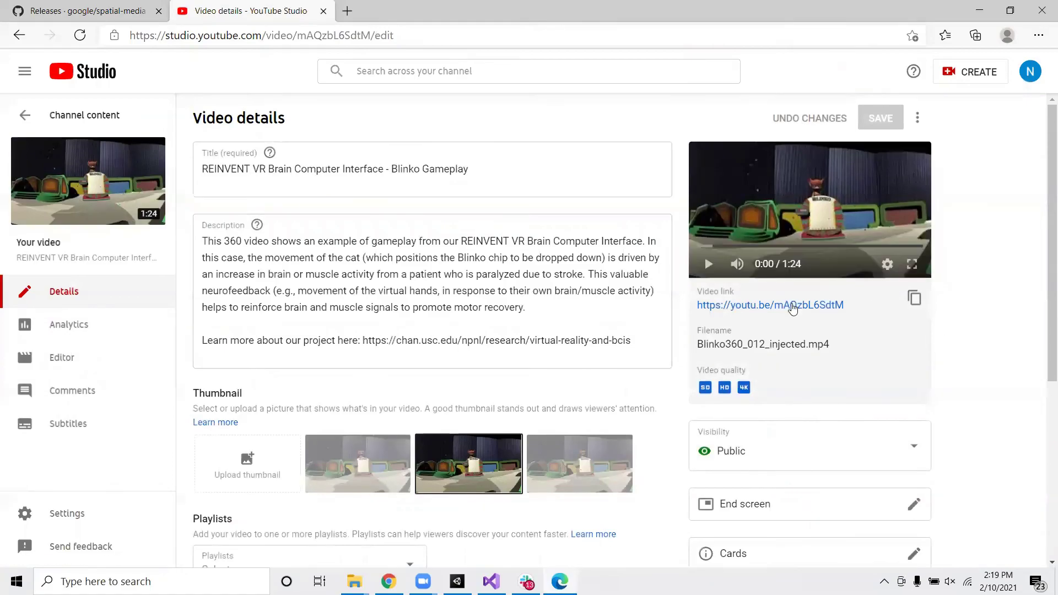
Step: Open the Blinko Gameplay watch page, swing the 360 view left, and pause with the board centred
left_click(792, 306)
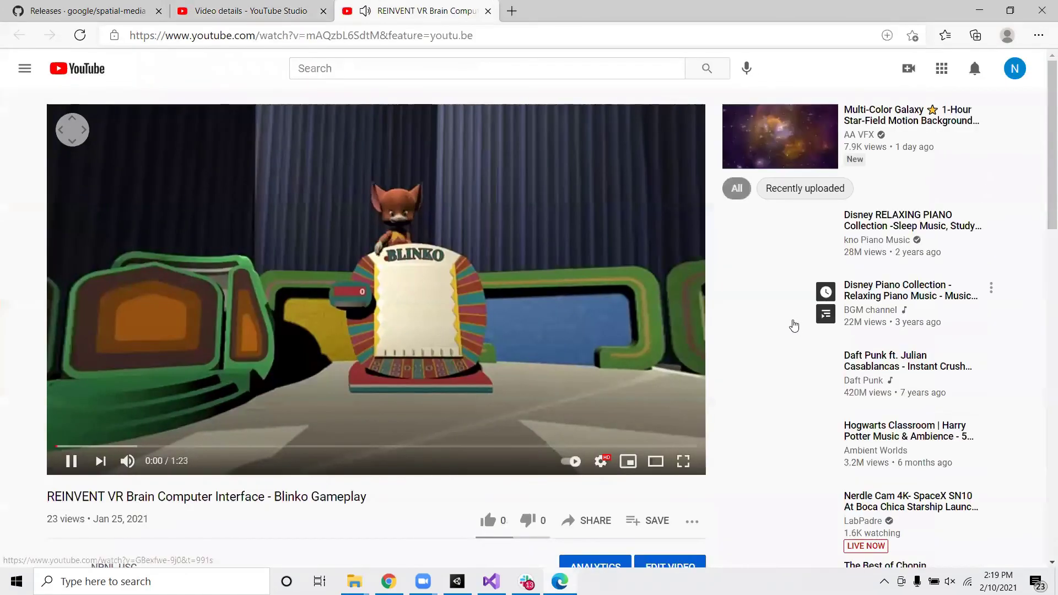
left_click_drag(436, 308, 381, 292)
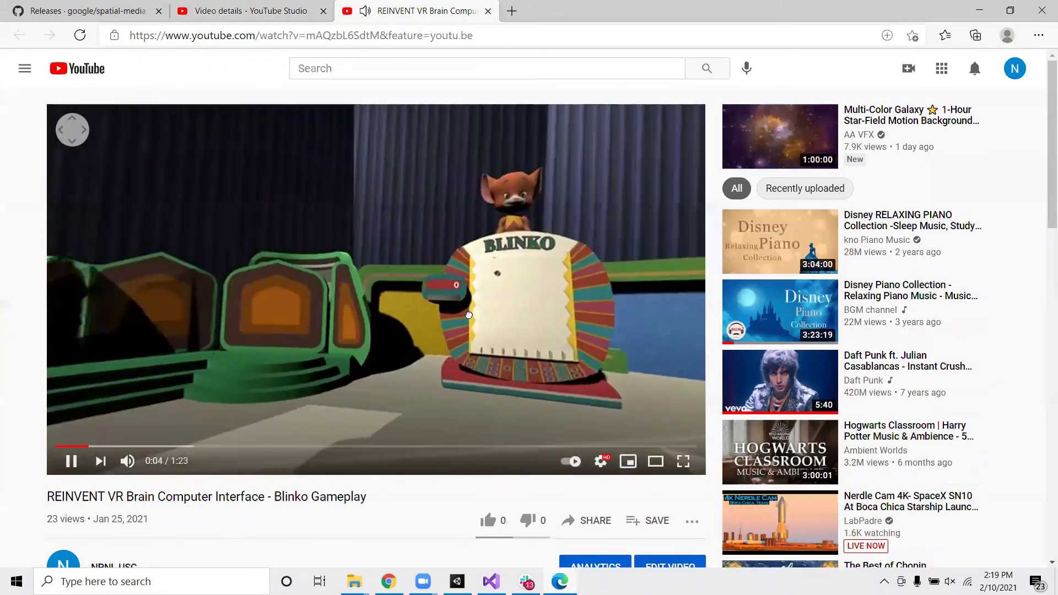
left_click(379, 291)
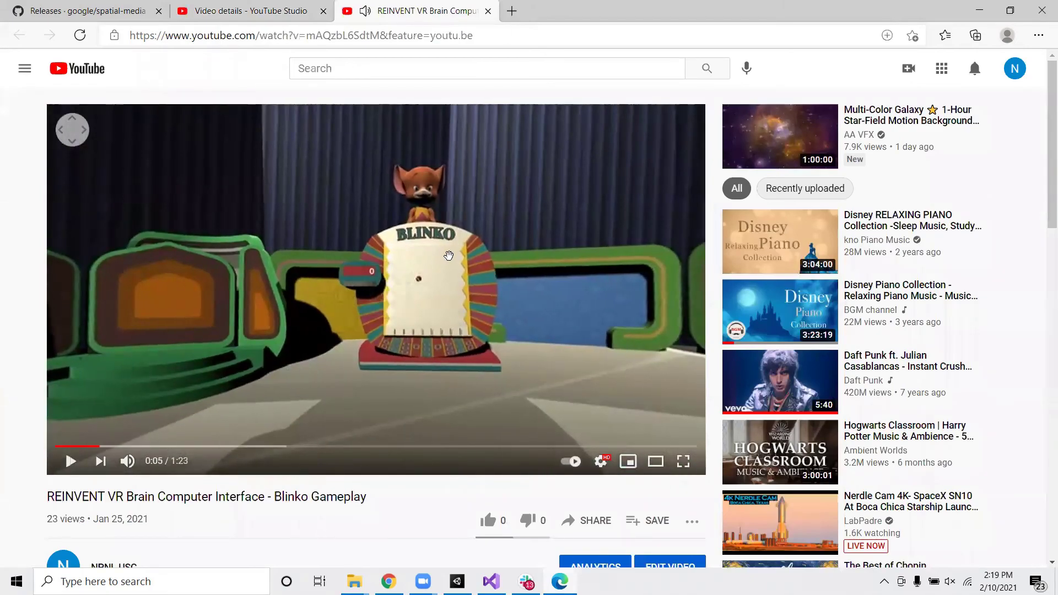